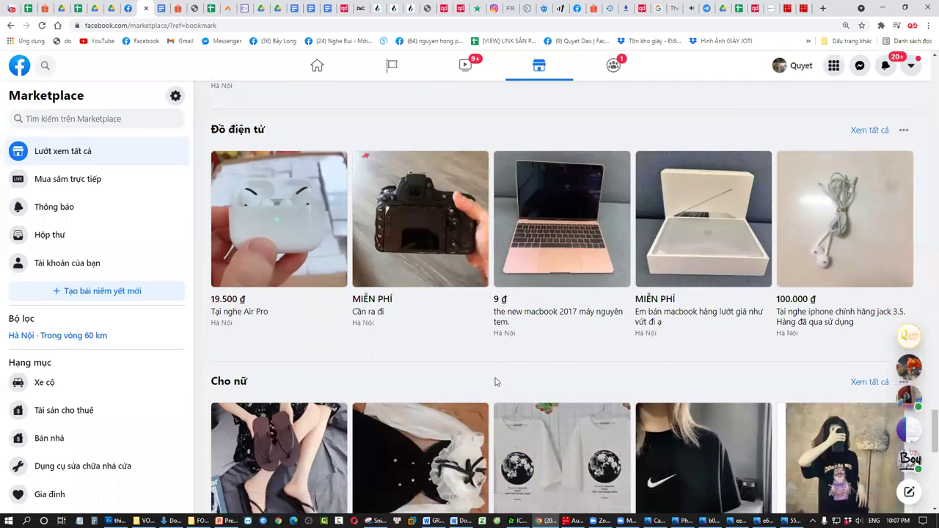
{"action": "scroll", "coordinate": [869, 237], "scroll_direction": "up", "scroll_amount": 2}
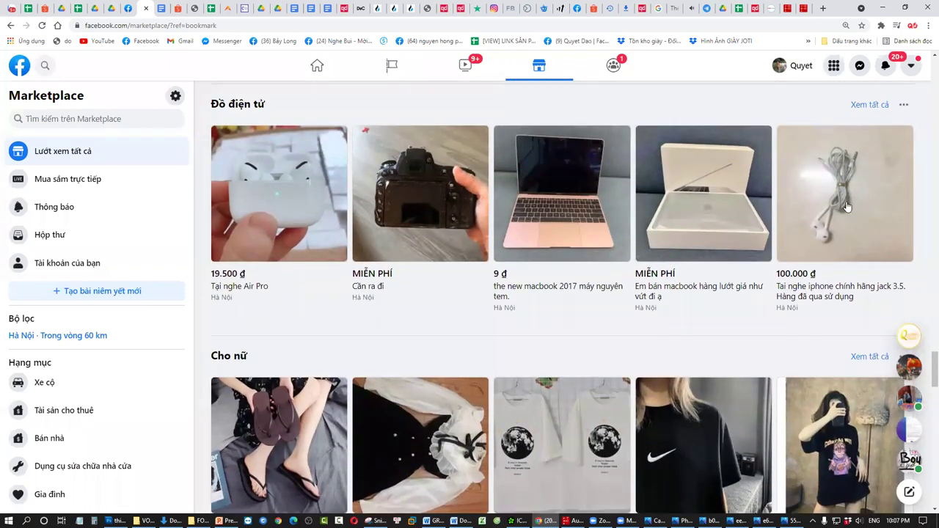
{"action": "scroll", "coordinate": [308, 330], "scroll_direction": "down", "scroll_amount": 2}
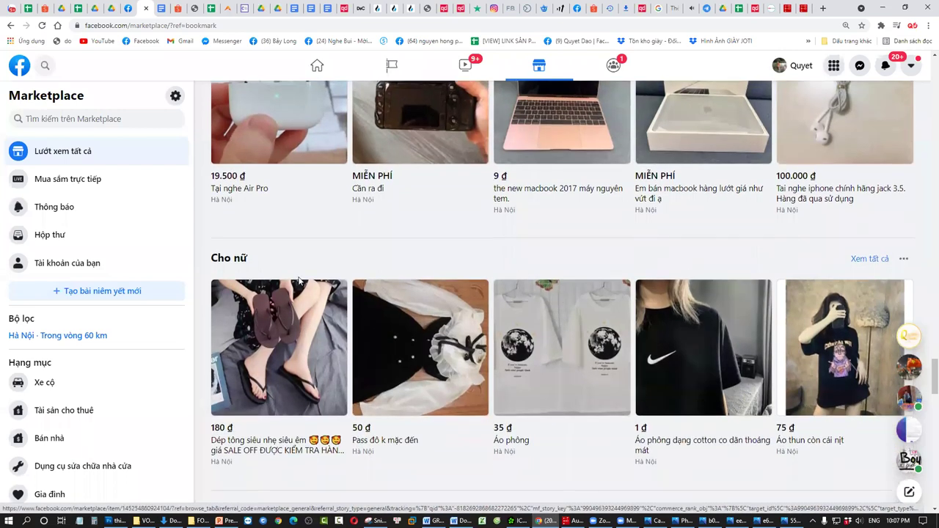
{"action": "scroll", "coordinate": [308, 330], "scroll_direction": "up", "scroll_amount": 3}
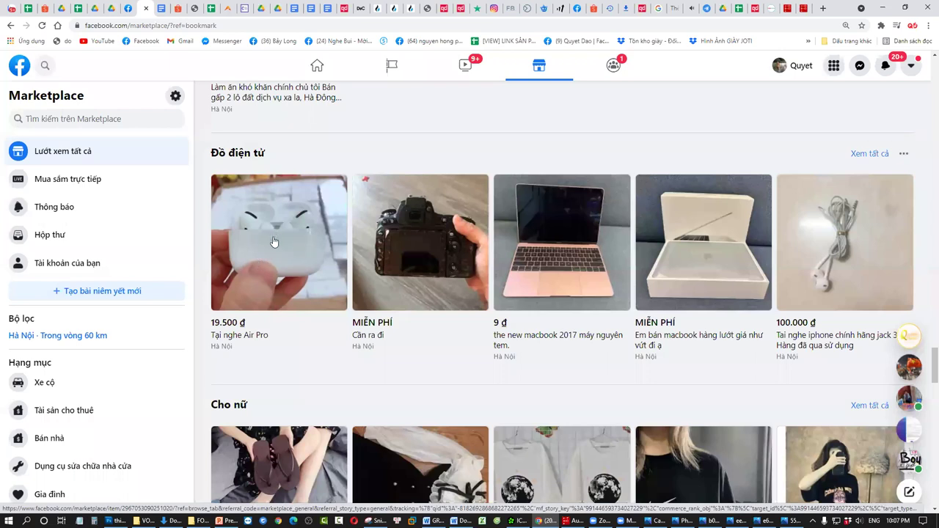
{"action": "left_click", "coordinate": [311, 261]}
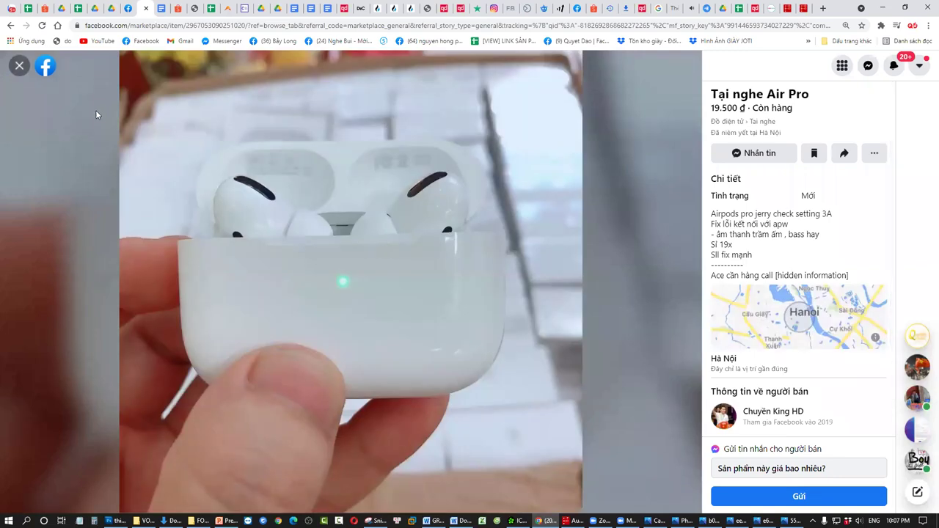
{"action": "left_click", "coordinate": [19, 65]}
{"action": "scroll", "coordinate": [374, 307], "scroll_direction": "down", "scroll_amount": 3}
{"action": "scroll", "coordinate": [374, 307], "scroll_direction": "up", "scroll_amount": 2}
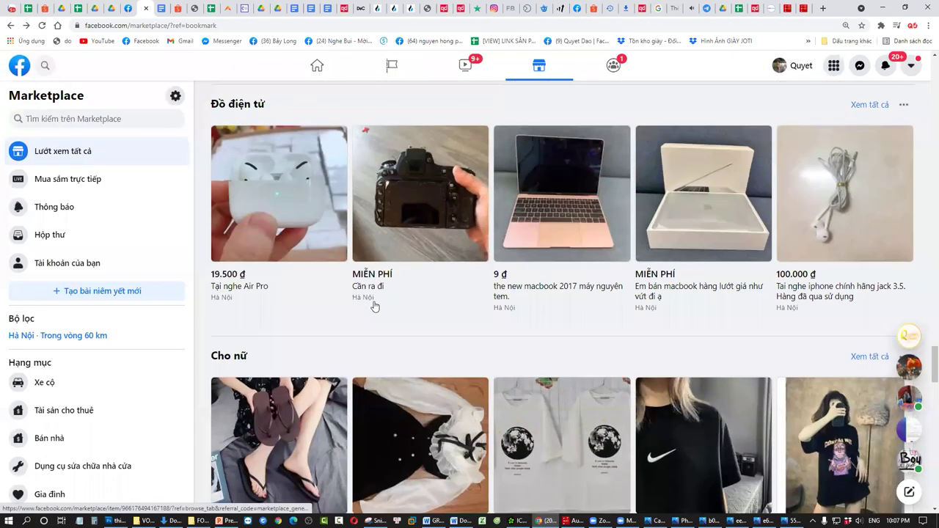
{"action": "scroll", "coordinate": [376, 308], "scroll_direction": "down", "scroll_amount": 5}
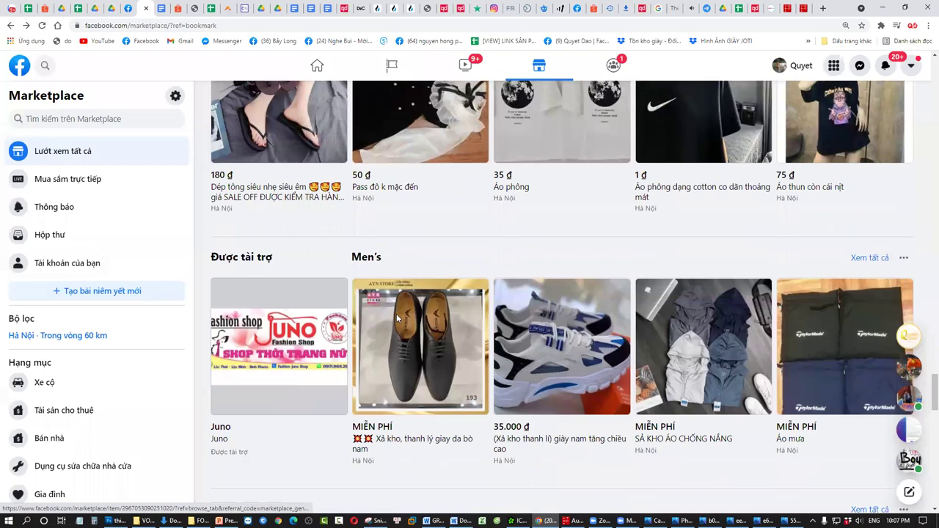
{"action": "scroll", "coordinate": [396, 317], "scroll_direction": "down", "scroll_amount": 9}
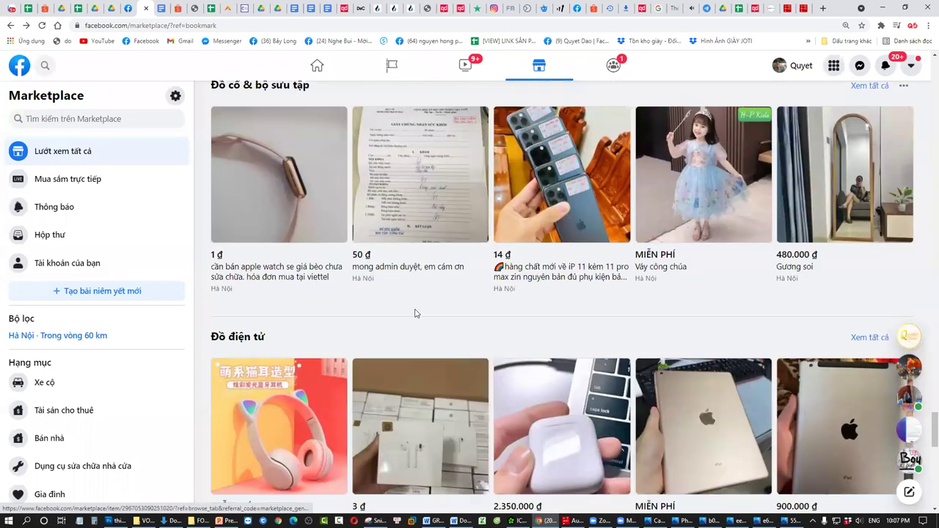
{"action": "scroll", "coordinate": [455, 327], "scroll_direction": "up", "scroll_amount": 2}
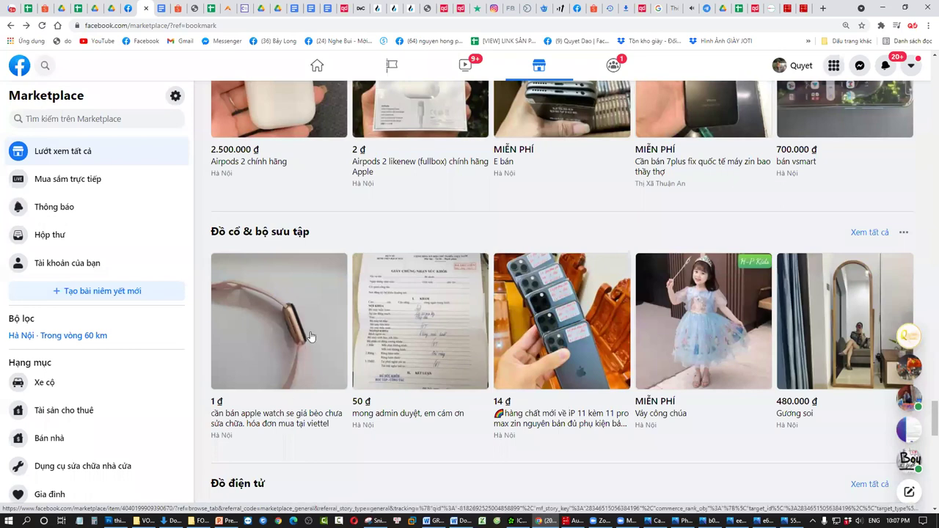
{"action": "left_click", "coordinate": [297, 339]}
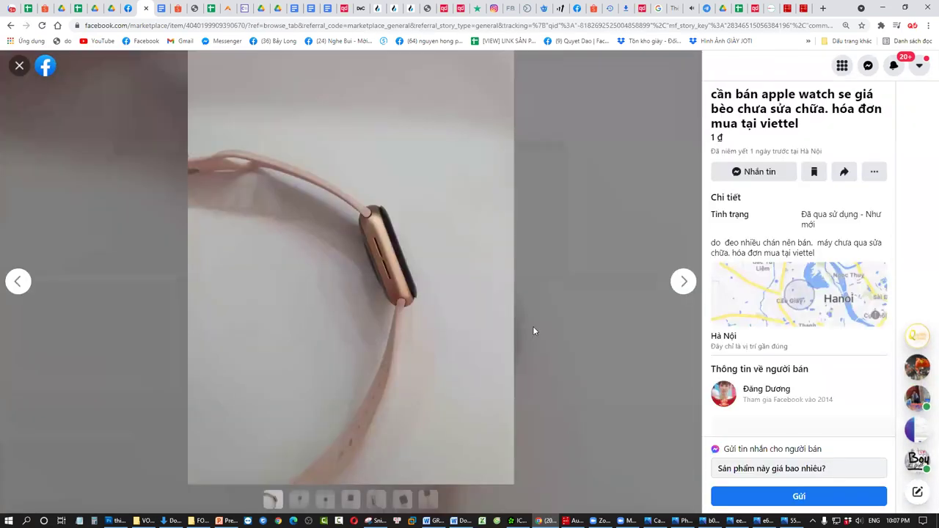
{"action": "key", "text": "Escape"}
{"action": "left_click", "coordinate": [664, 286]}
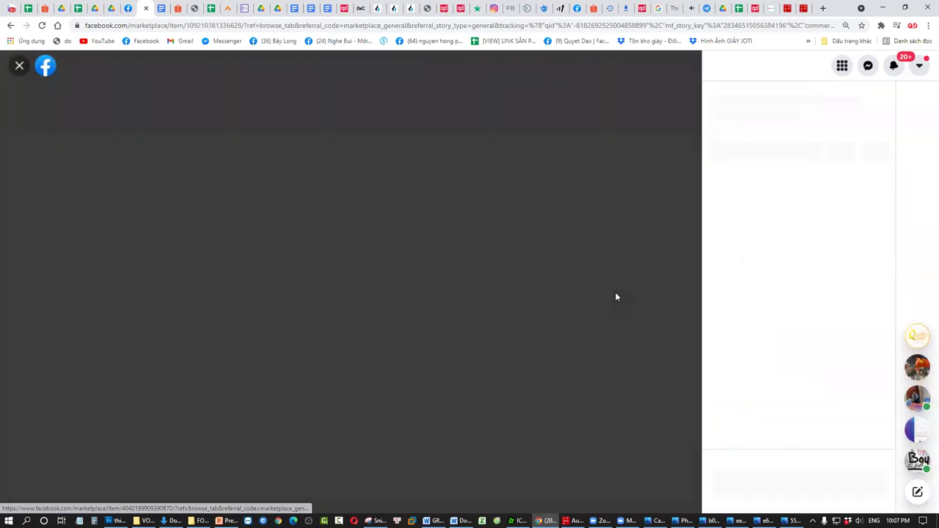
{"action": "left_click", "coordinate": [18, 66]}
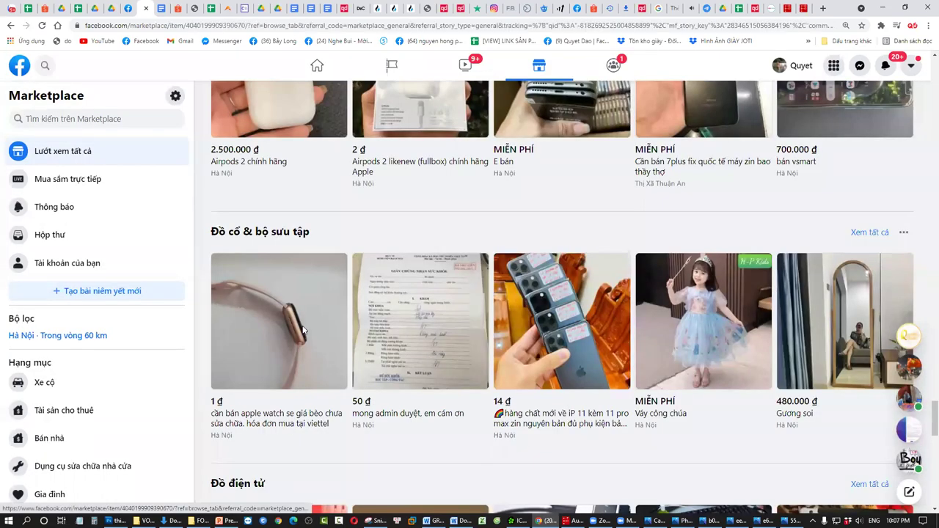
{"action": "left_click", "coordinate": [302, 330]}
{"action": "left_click", "coordinate": [683, 281]}
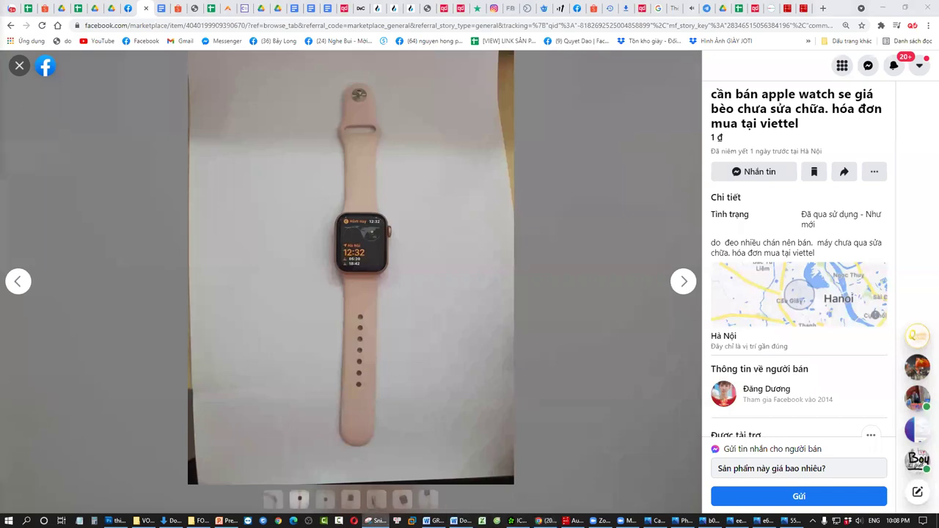
{"action": "left_click", "coordinate": [375, 520]}
{"action": "left_click", "coordinate": [360, 149]}
{"action": "left_click_drag", "start_coordinate": [201, 65], "coordinate": [584, 464]}
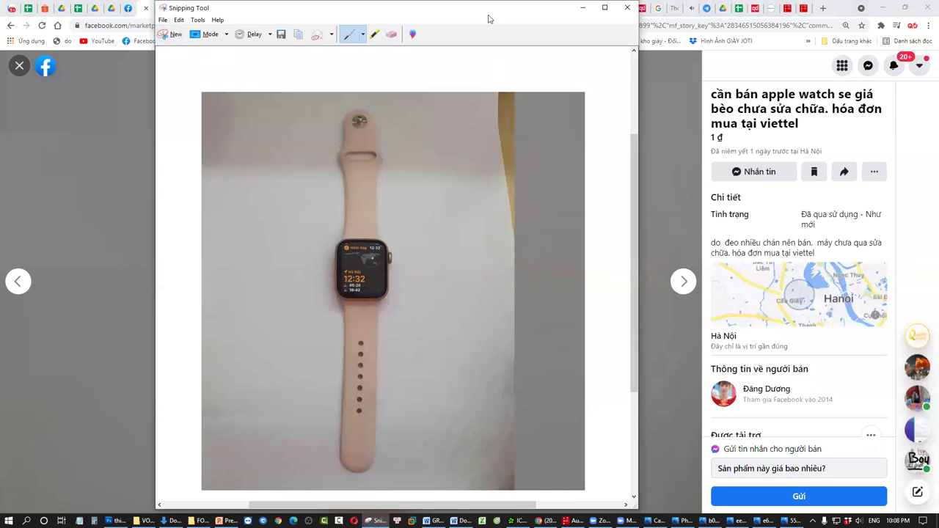
{"action": "left_click_drag", "start_coordinate": [488, 15], "coordinate": [519, 66]}
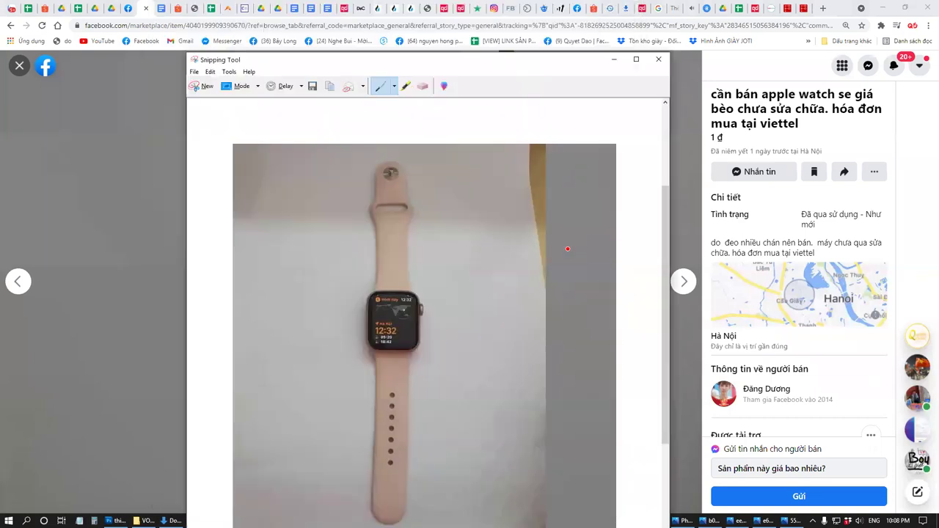
{"action": "left_click", "coordinate": [658, 59]}
{"action": "left_click", "coordinate": [469, 318]}
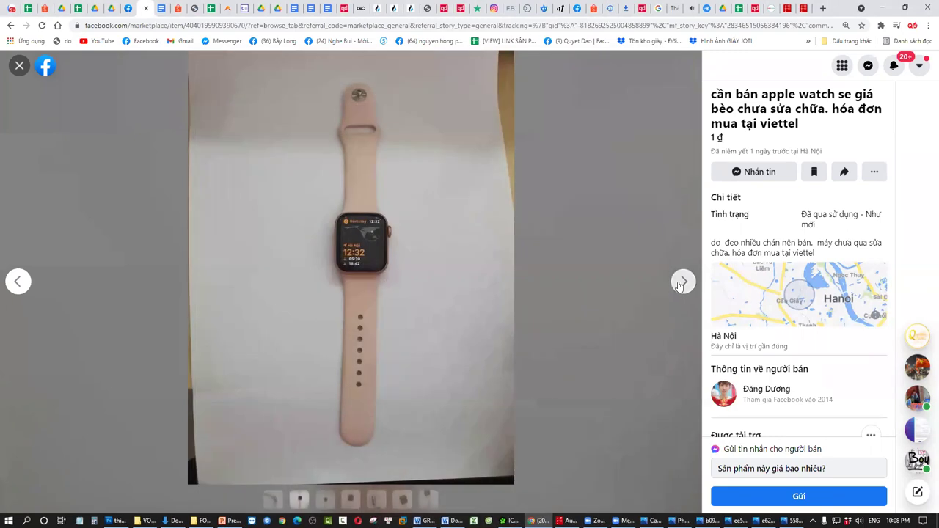
{"action": "left_click", "coordinate": [681, 283]}
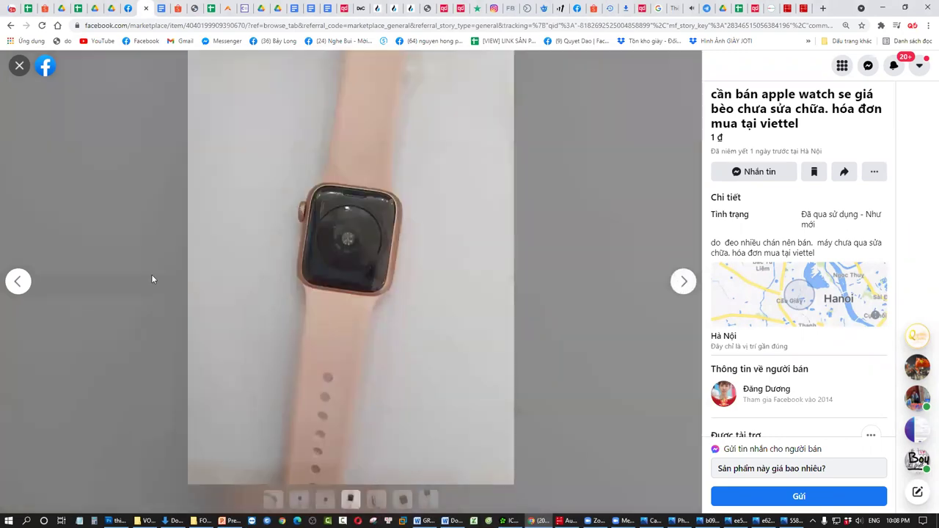
{"action": "left_click", "coordinate": [683, 281]}
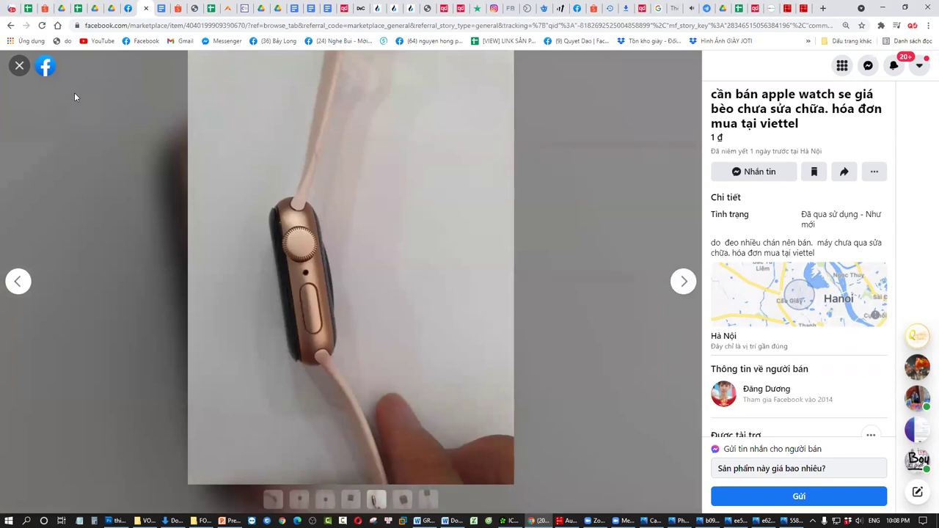
{"action": "left_click", "coordinate": [19, 66]}
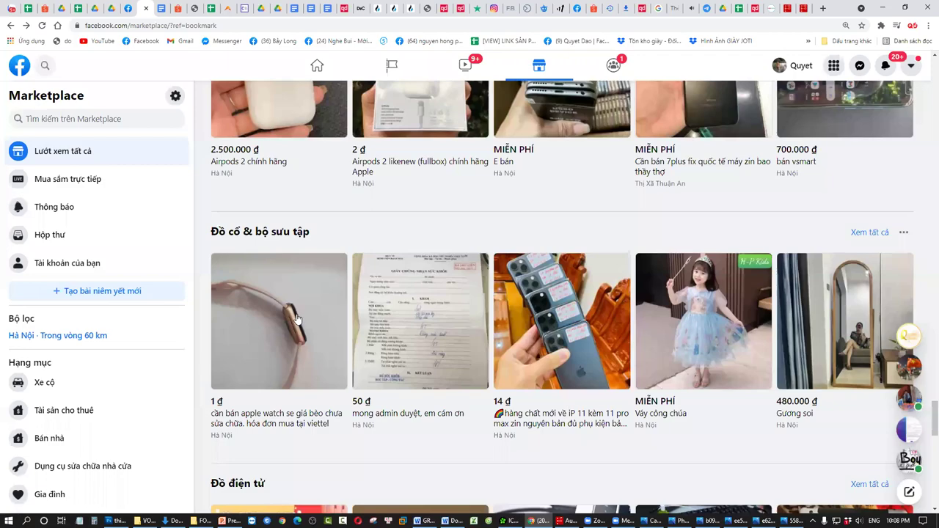
{"action": "scroll", "coordinate": [386, 282], "scroll_direction": "down", "scroll_amount": 8}
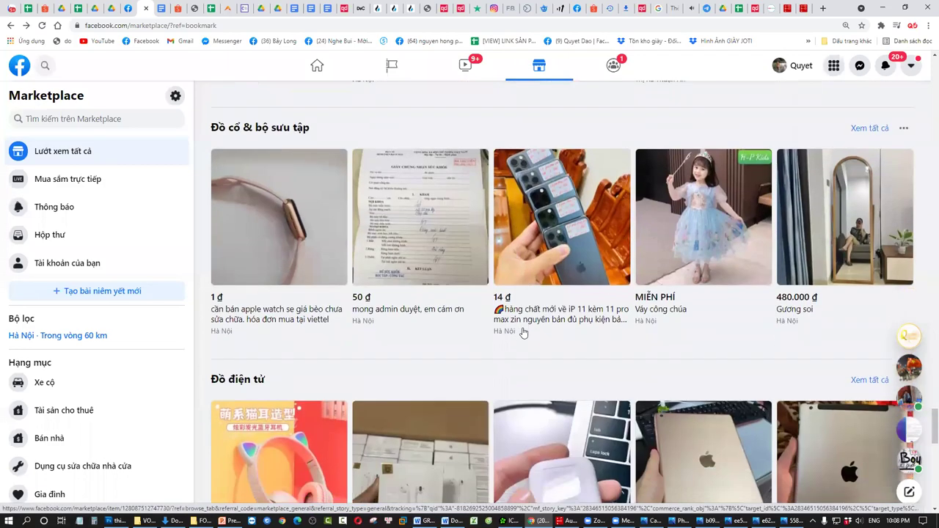
{"action": "scroll", "coordinate": [516, 310], "scroll_direction": "up", "scroll_amount": 6}
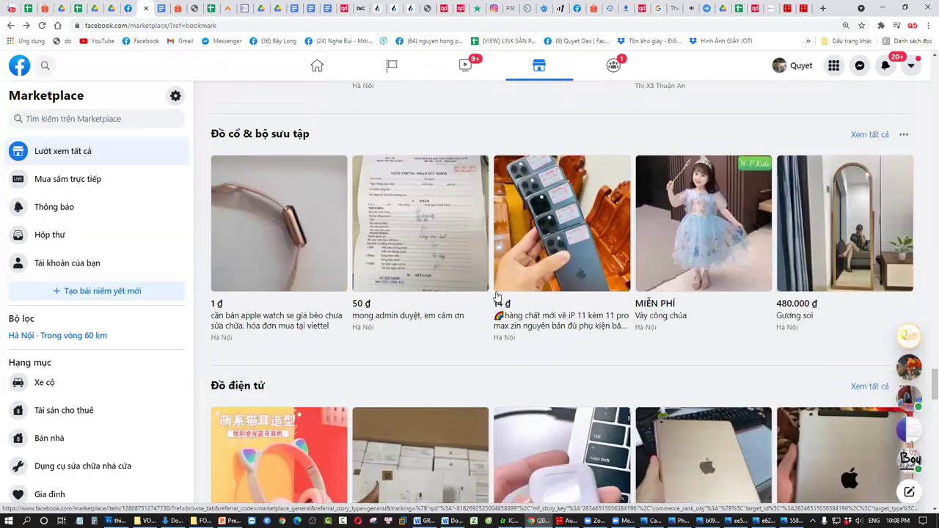
{"action": "scroll", "coordinate": [496, 301], "scroll_direction": "down", "scroll_amount": 4}
{"action": "scroll", "coordinate": [321, 355], "scroll_direction": "down", "scroll_amount": 2}
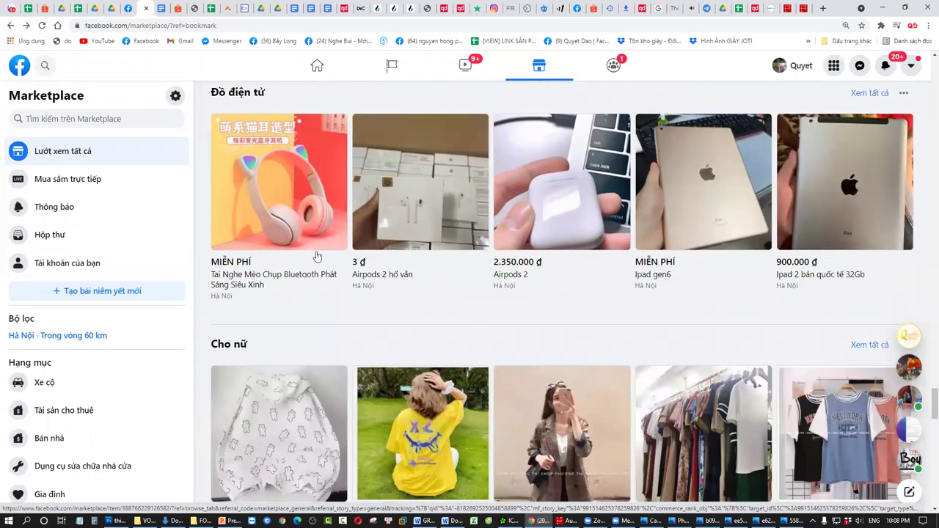
{"action": "scroll", "coordinate": [762, 245], "scroll_direction": "down", "scroll_amount": 2}
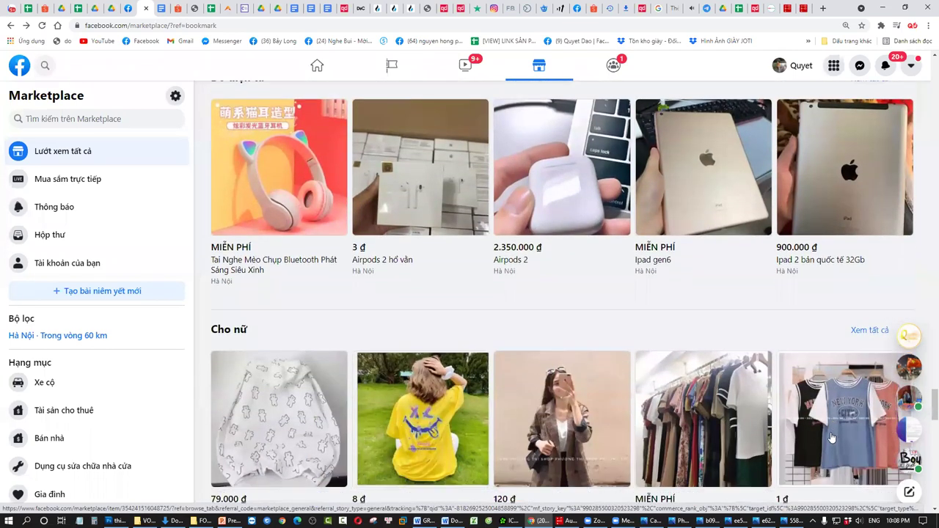
- Add 'THIẾT KẾ ẢNH' as a new bullet under 'RÕ SẢN PHẨM' on slide 7
{"action": "key", "text": "alt+Tab"}
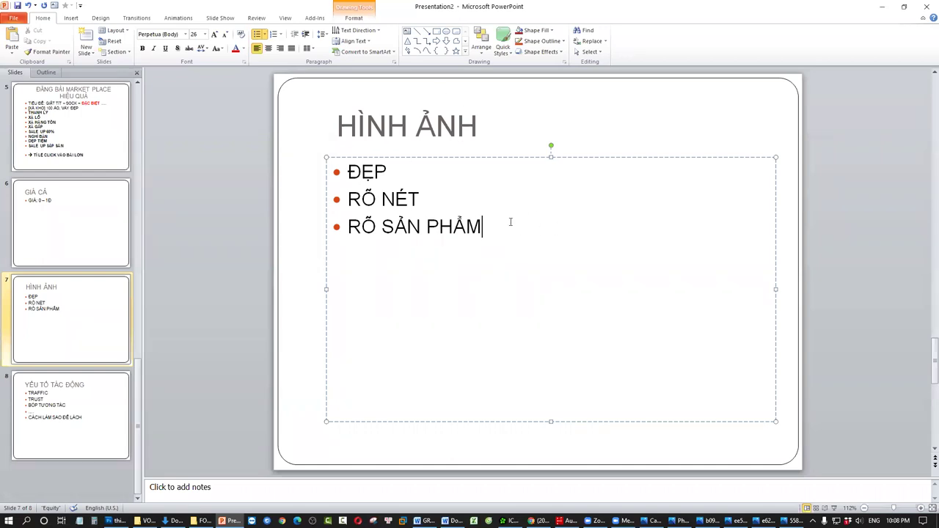
{"action": "key", "text": "Return"}
{"action": "type", "text": "THIẾT KÊ"}
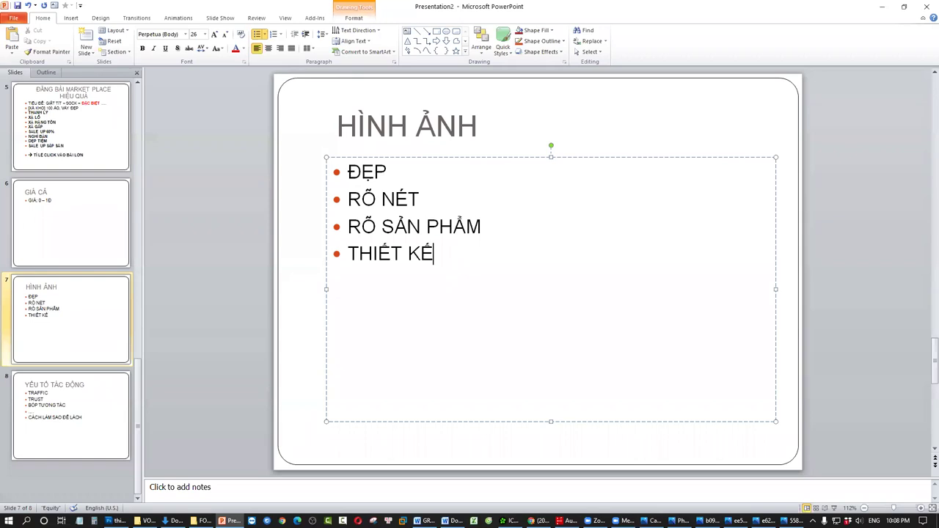
{"action": "type", "text": " ẢNH"}
- Insert a new slide 8 after slide 7 titled 'MÔ TẢ:'
{"action": "left_click", "coordinate": [37, 341]}
{"action": "key", "text": "Return"}
{"action": "left_click", "coordinate": [524, 145]}
{"action": "type", "text": "MÔ TẢ:"}
- Fill slide 8's body with the bullets 'GẮN GỌN XÚC TÍCH' and '5-7 DÒNG'
{"action": "left_click", "coordinate": [523, 206]}
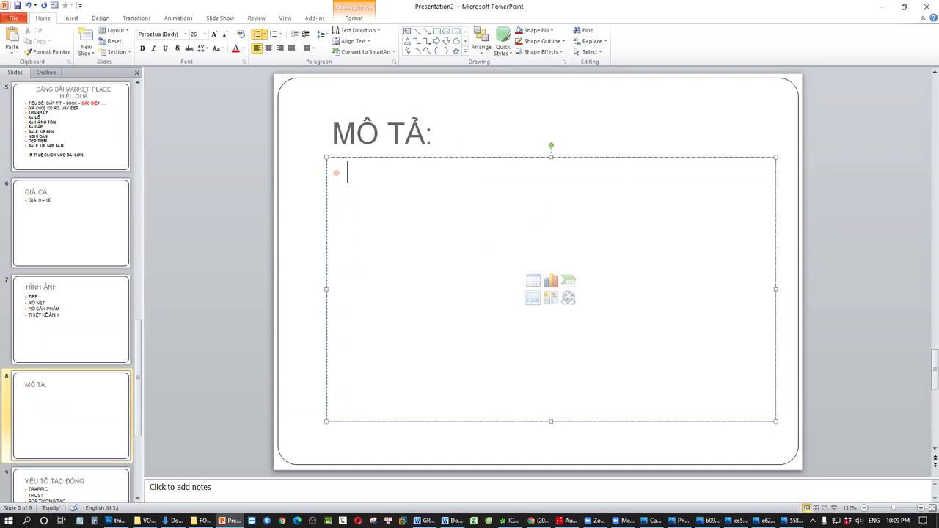
{"action": "type", "text": "GẮN GỌN XÚC TÍCH"}
{"action": "key", "text": "Return"}
{"action": "type", "text": "5"}
{"action": "key", "text": "BackSpace"}
{"action": "type", "text": "65"}
{"action": "key", "text": "BackSpace"}
{"action": "key", "text": "BackSpace"}
{"action": "type", "text": "5-6"}
{"action": "key", "text": "BackSpace"}
{"action": "type", "text": "7 DONG"}
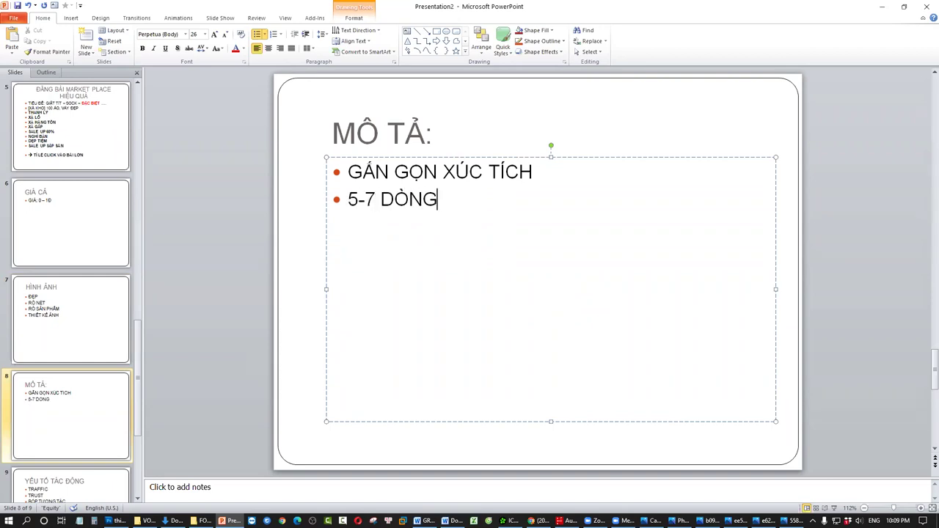
{"action": "key", "text": "alt+Tab"}
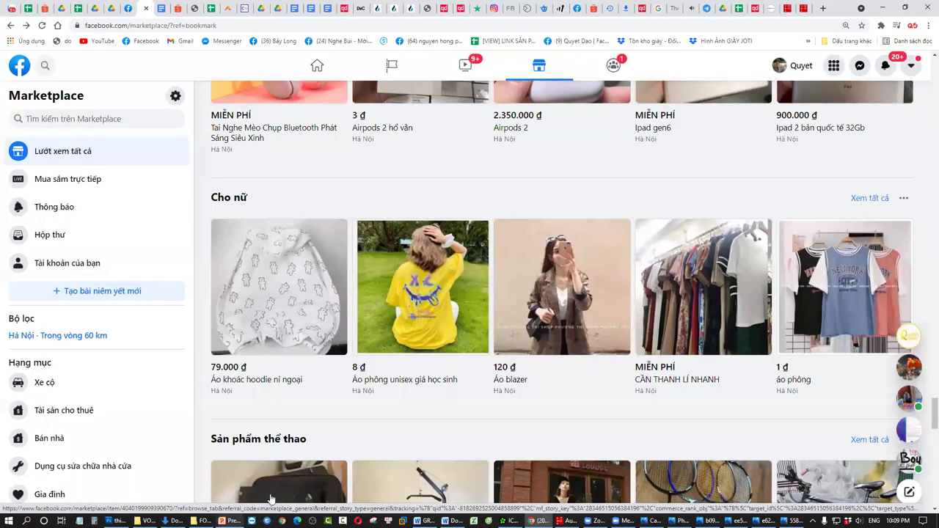
- Glance at the Áo khoác hoodie nỉ ngoại listing, close it, and scroll through the feed
{"action": "left_click", "coordinate": [292, 282]}
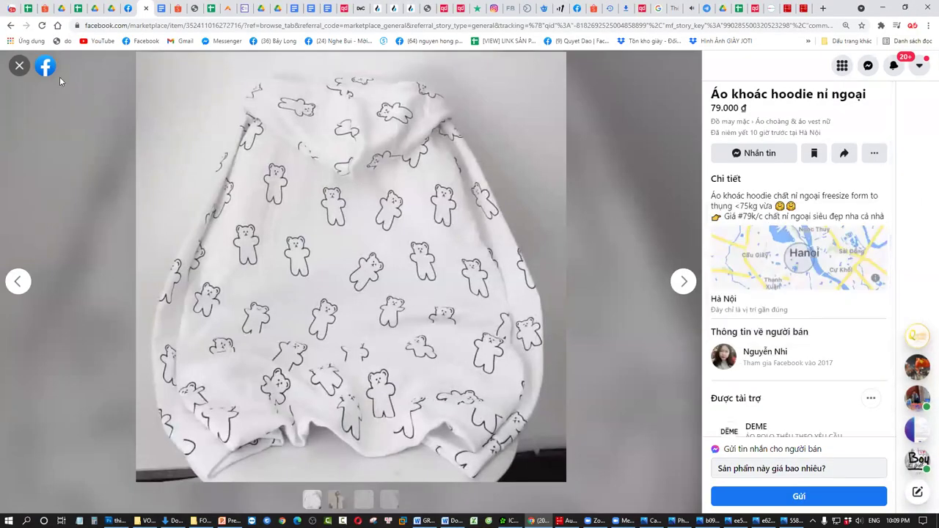
{"action": "left_click", "coordinate": [19, 66]}
{"action": "scroll", "coordinate": [580, 330], "scroll_direction": "down", "scroll_amount": 10}
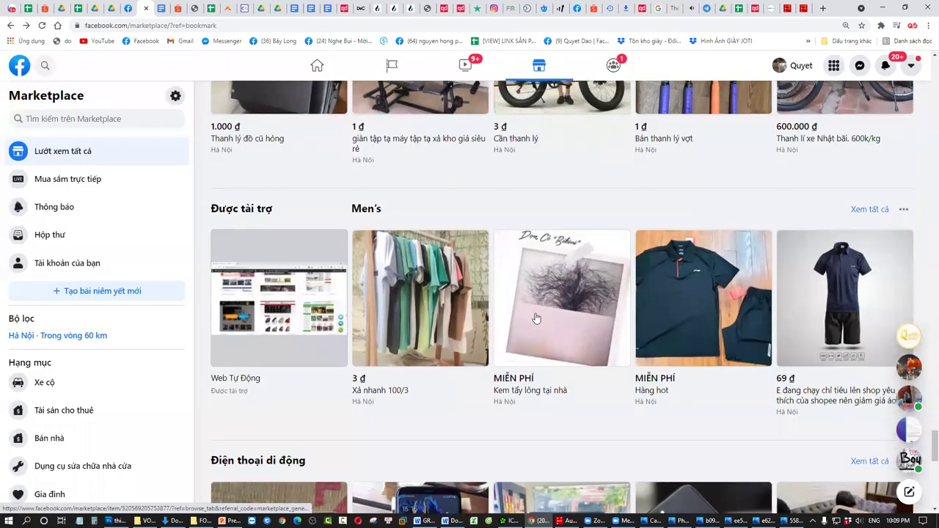
{"action": "scroll", "coordinate": [515, 323], "scroll_direction": "down", "scroll_amount": 8}
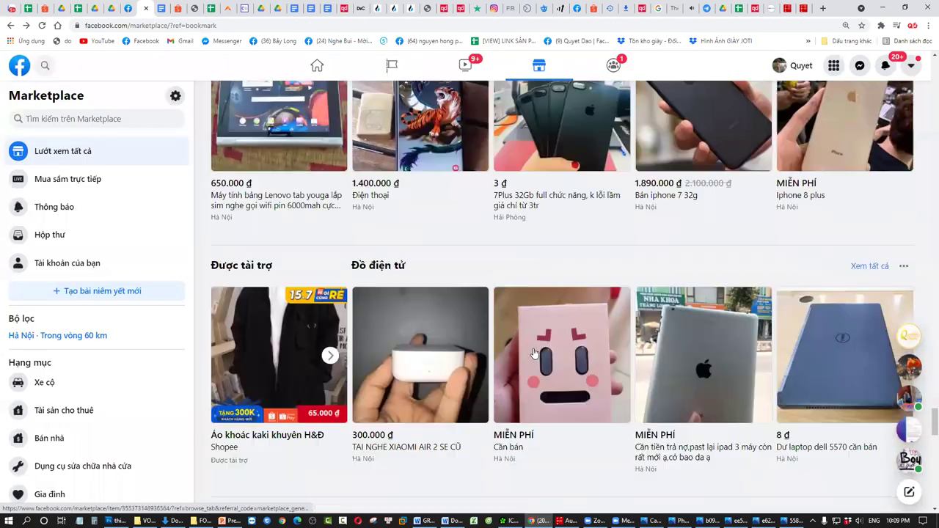
{"action": "scroll", "coordinate": [466, 343], "scroll_direction": "down", "scroll_amount": 3}
{"action": "scroll", "coordinate": [466, 343], "scroll_direction": "up", "scroll_amount": 3}
- Read the description of the first Khác listing, a house sale, then close it
{"action": "left_click", "coordinate": [262, 255]}
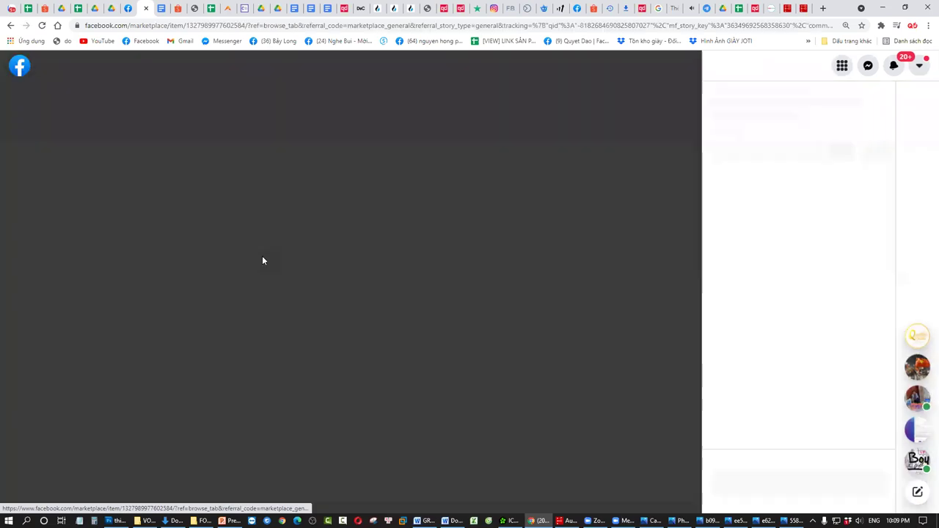
{"action": "scroll", "coordinate": [832, 299], "scroll_direction": "down", "scroll_amount": 8}
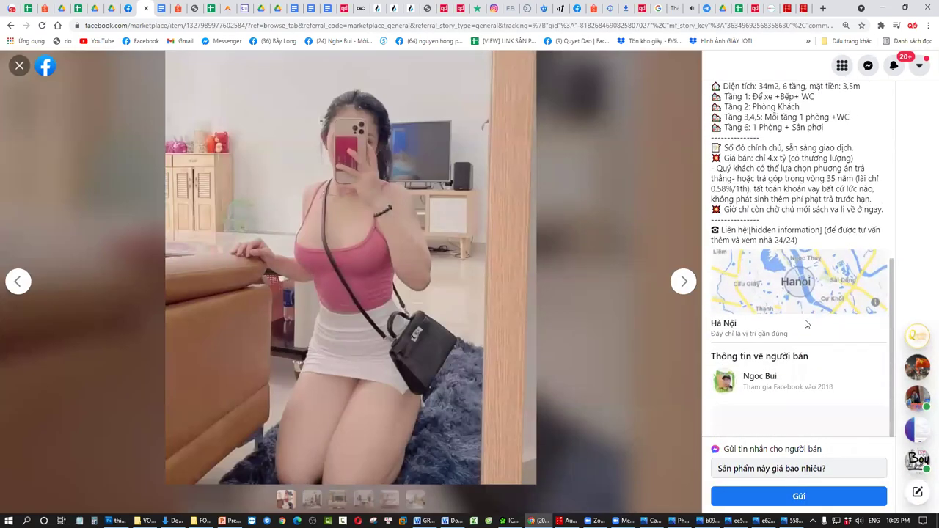
{"action": "scroll", "coordinate": [833, 299], "scroll_direction": "up", "scroll_amount": 4}
{"action": "left_click_drag", "start_coordinate": [731, 192], "coordinate": [915, 378]}
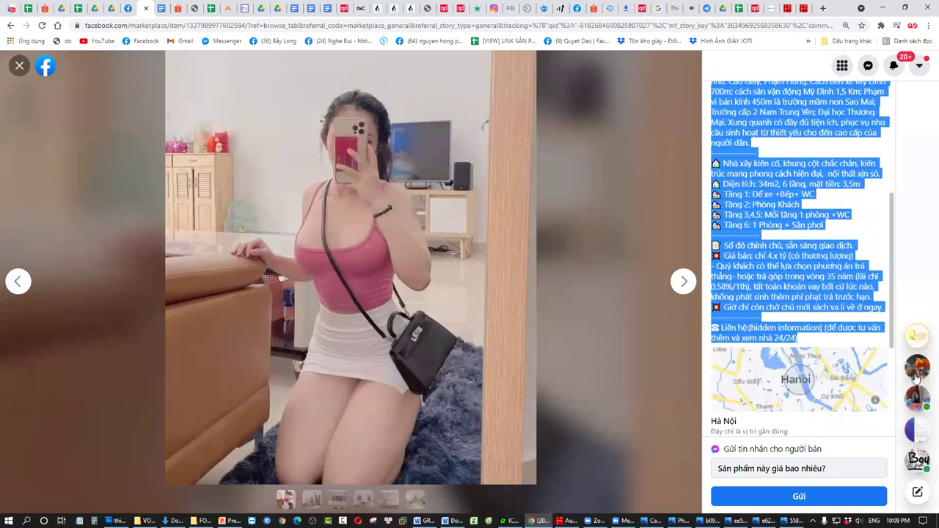
{"action": "left_click", "coordinate": [814, 275]}
{"action": "scroll", "coordinate": [757, 184], "scroll_direction": "up", "scroll_amount": 2}
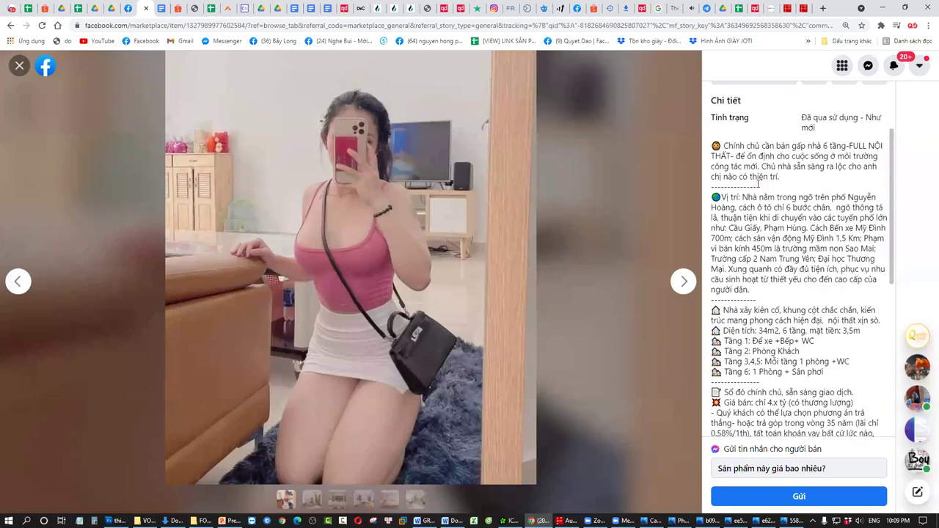
{"action": "left_click_drag", "start_coordinate": [744, 166], "coordinate": [838, 337]}
{"action": "left_click", "coordinate": [19, 65]}
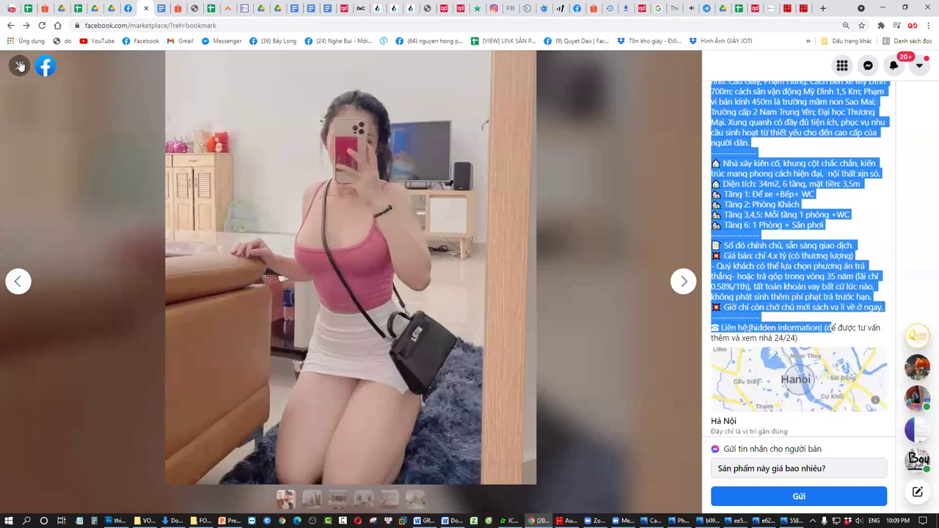
{"action": "scroll", "coordinate": [462, 260], "scroll_direction": "down", "scroll_amount": 9}
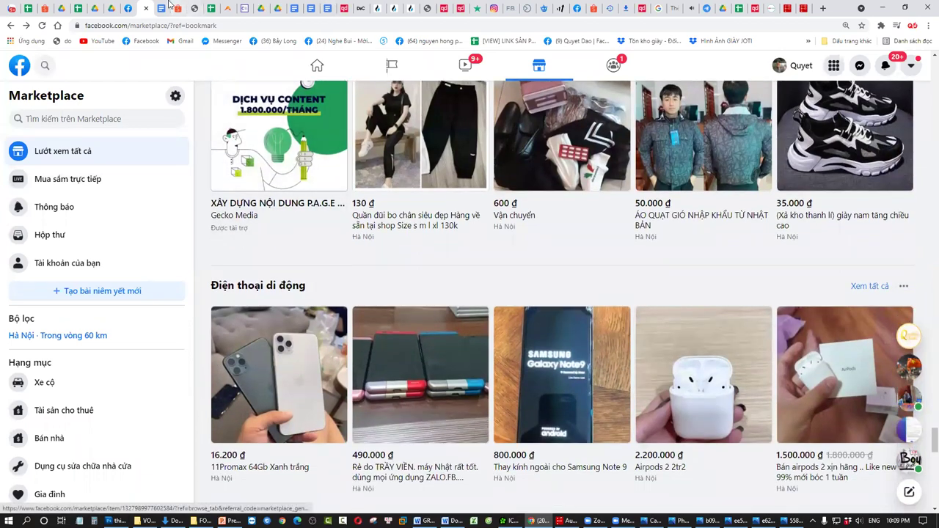
- Remove stray characters and add the hot-girl sale headline and airy soft Korean-style fabric notes
{"action": "left_click", "coordinate": [132, 6]}
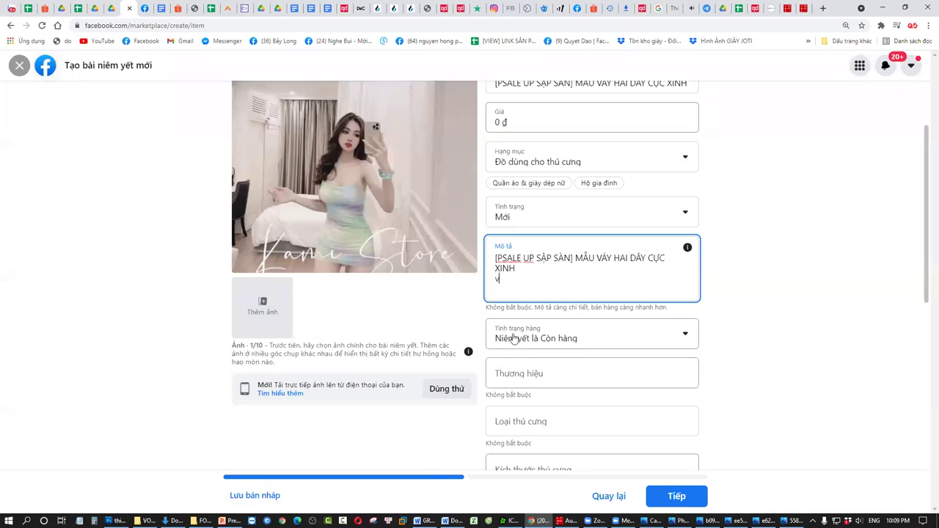
{"action": "key", "text": "BackSpace"}
{"action": "key", "text": "Up"}
{"action": "key", "text": "Up"}
{"action": "key", "text": "BackSpace"}
{"action": "key", "text": "Down"}
{"action": "key", "text": "Down"}
{"action": "type", "text": "Shọp xả c"}
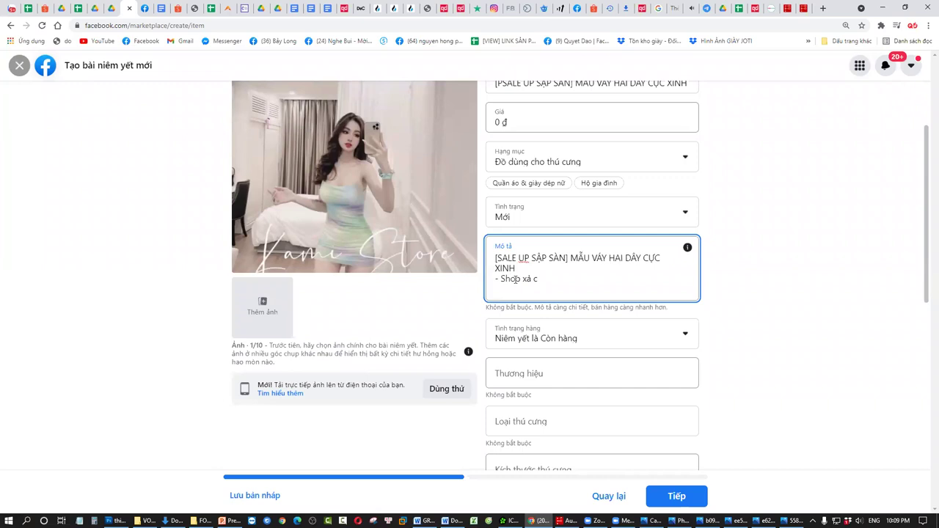
{"action": "type", "text": "a xi"}
{"action": "type", "text": "hot g"}
{"action": "type", "text": "irl cực xinh"}
{"action": "type", "text": ", chị emn"}
{"action": "type", "text": "hanh tay"}
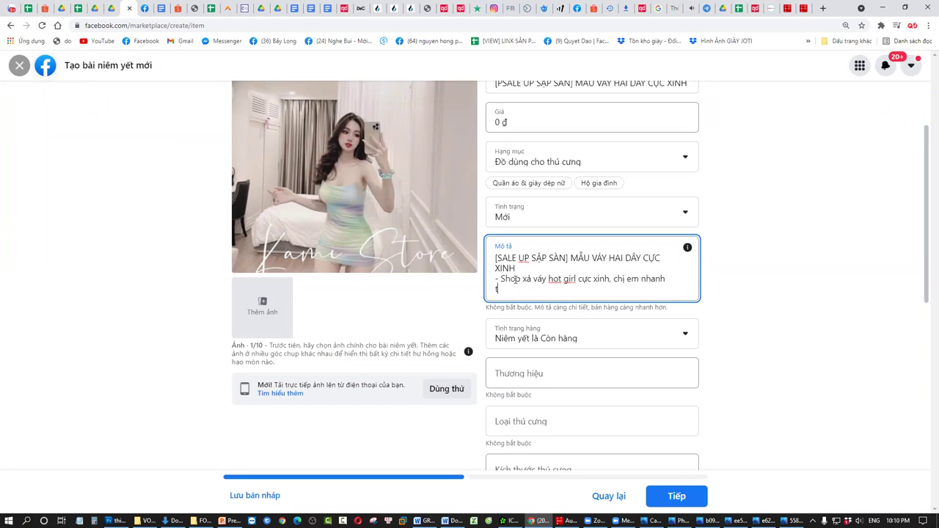
{"action": "key", "text": "Return"}
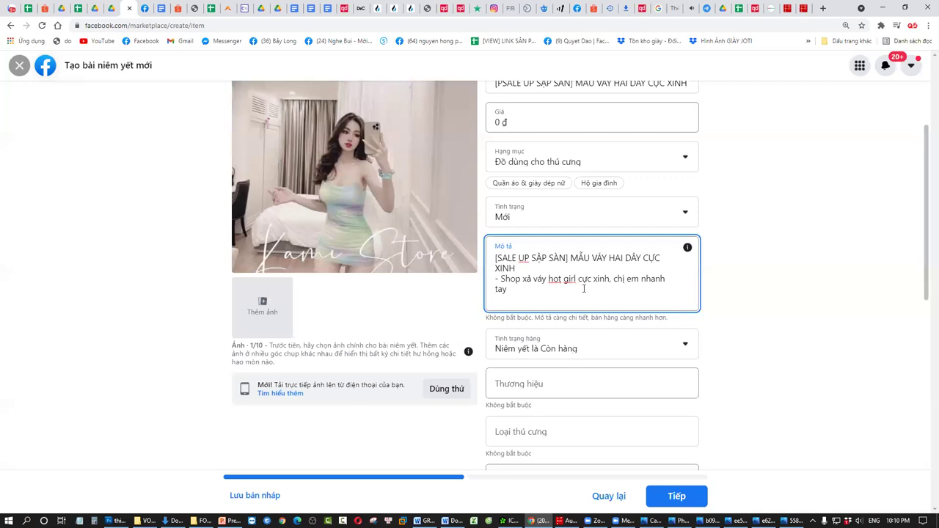
{"action": "type", "text": "Aoas"}
{"action": "type", "text": " mac cực thoáng mat"}
{"action": "type", "text": ", vải ma"}
{"action": "type", "text": "ềm, kie"}
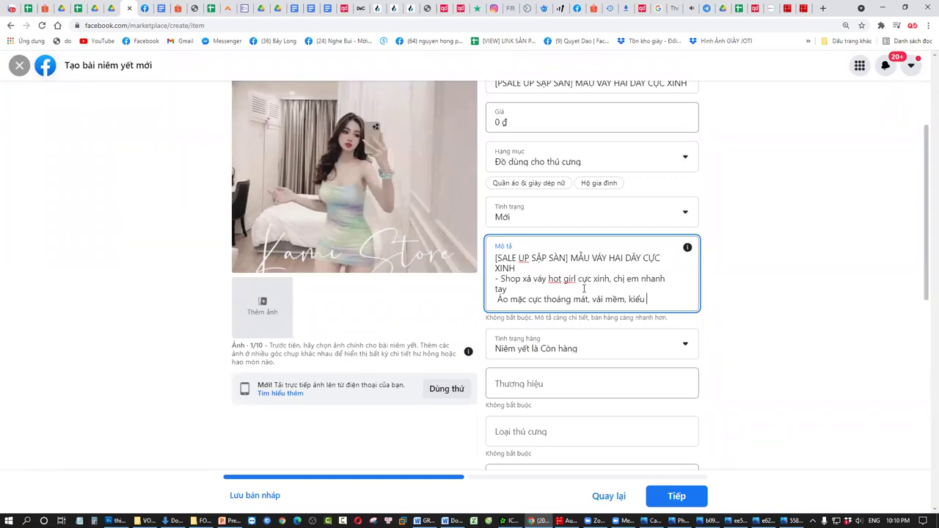
{"action": "type", "text": " han quoc"}
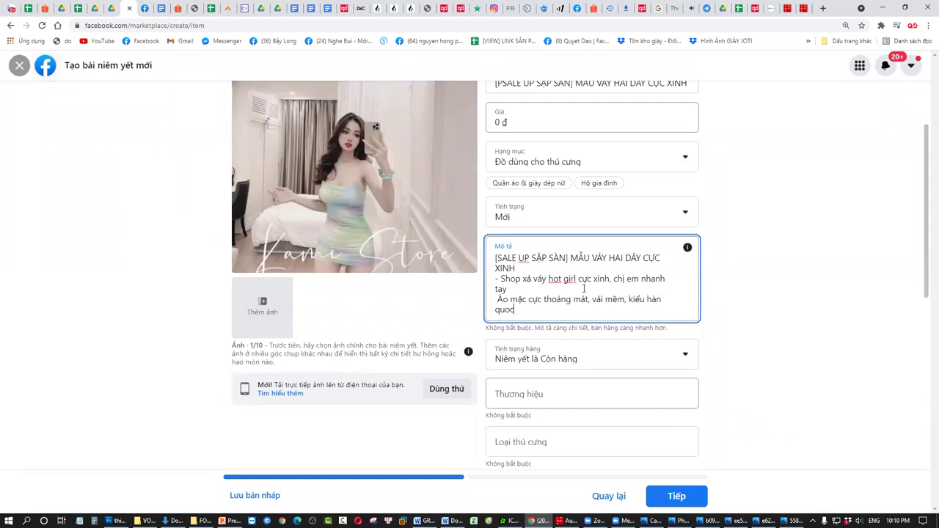
{"action": "key", "text": "Return"}
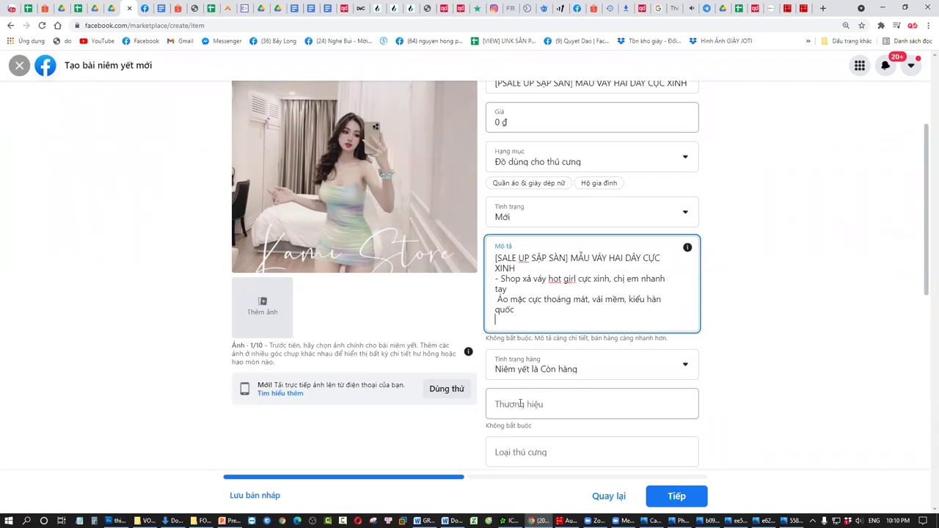
- Add the nationwide Freeship and 50% off offer line and the shop's phone number
{"action": "key", "text": "Return"}
{"action": "type", "text": "Uu"}
{"action": "type", "text": " đai"}
{"action": "type", "text": ": Freeship"}
{"action": "key", "text": "BackSpace"}
{"action": "key", "text": "BackSpace"}
{"action": "type", "text": "toàn quốc, giảm "}
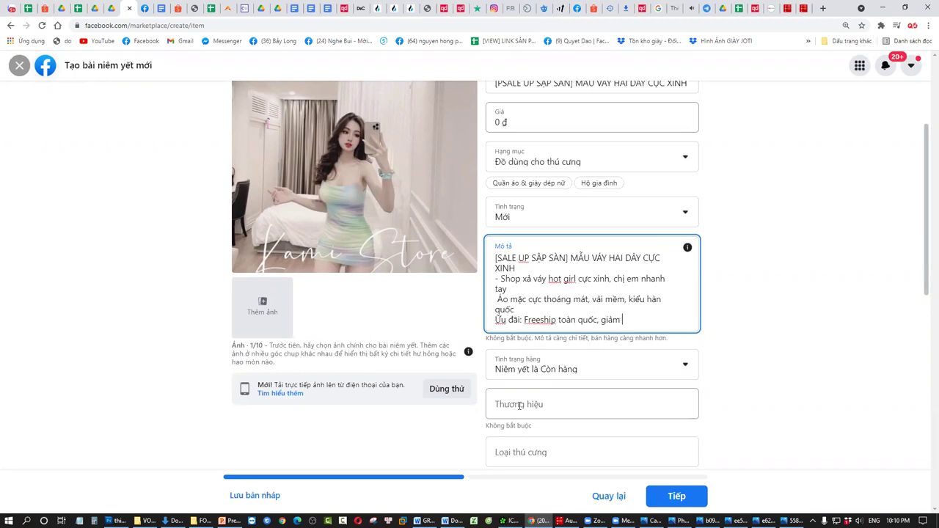
{"action": "type", "text": "ngay"}
{"action": "type", "text": " 50"}
{"action": "type", "text": "9"}
{"action": "type", "text": "% khi mua"}
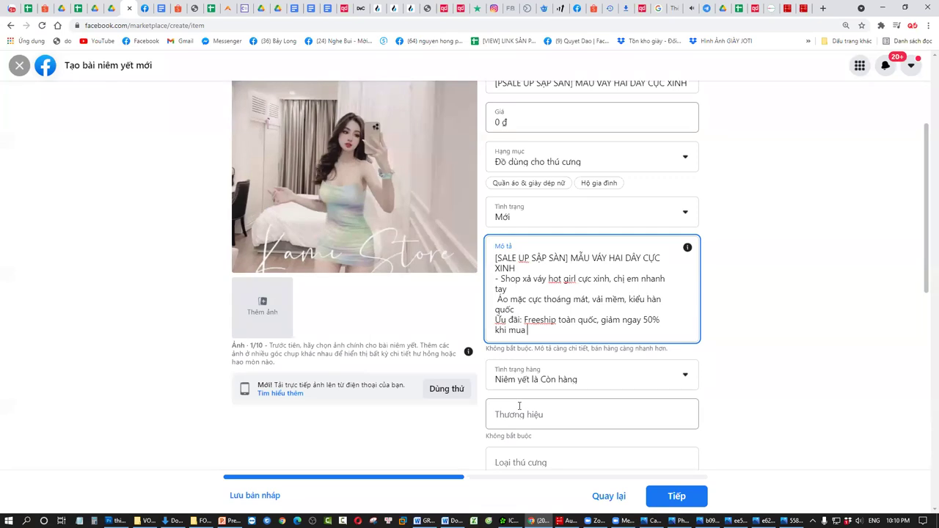
{"action": "type", "text": " hang tại shop."}
{"action": "key", "text": "Return"}
{"action": "type", "text": "Sđt: "}
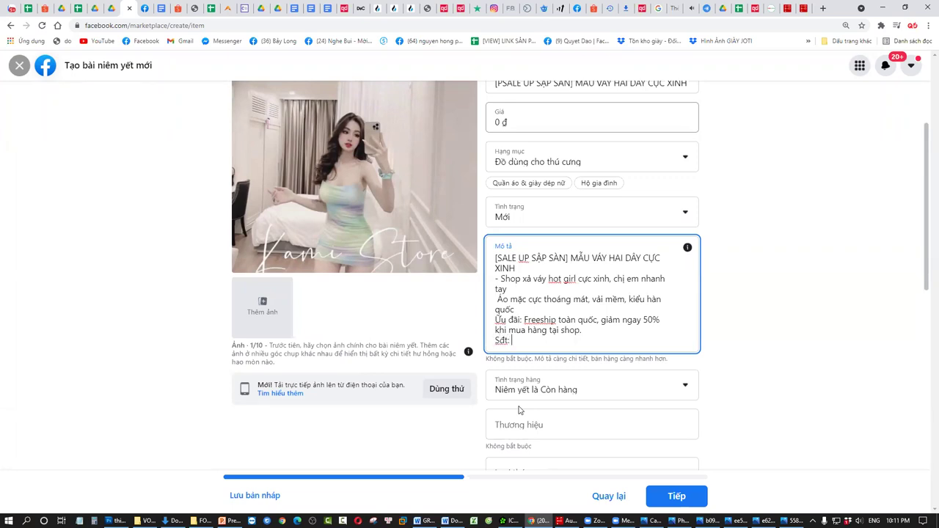
- Add the Tân Bình, Hồ Chí Minh address line and the #Váy_xinh, #Váy_thời_trang hashtags
{"action": "key", "text": "Return"}
{"action": "type", "text": "D"}
{"action": "type", "text": "ia chỉ"}
{"action": "type", "text": ": Tân "}
{"action": "type", "text": "b"}
{"action": "key", "text": "BackSpace"}
{"action": "type", "text": "Bình, "}
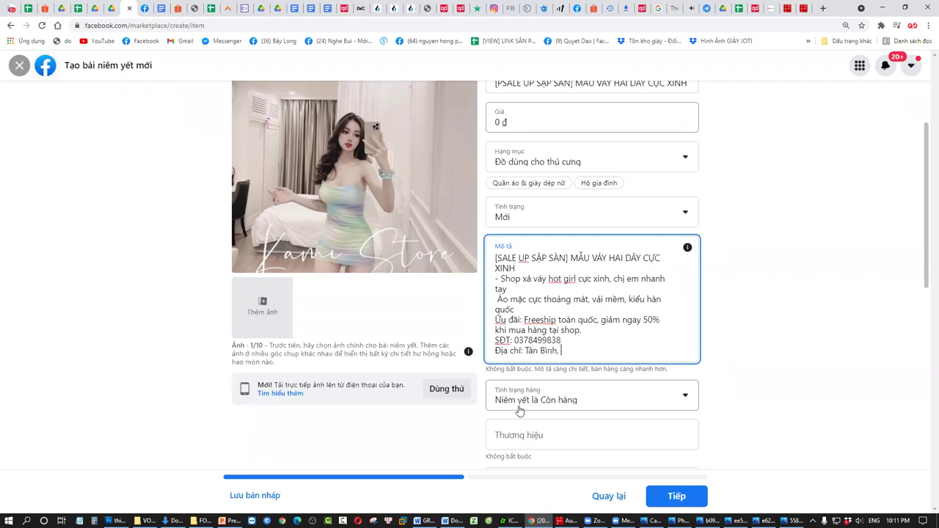
{"action": "type", "text": "Hồ Chí Minh"}
{"action": "key", "text": "Return"}
{"action": "type", "text": "#Váy_xinh #"}
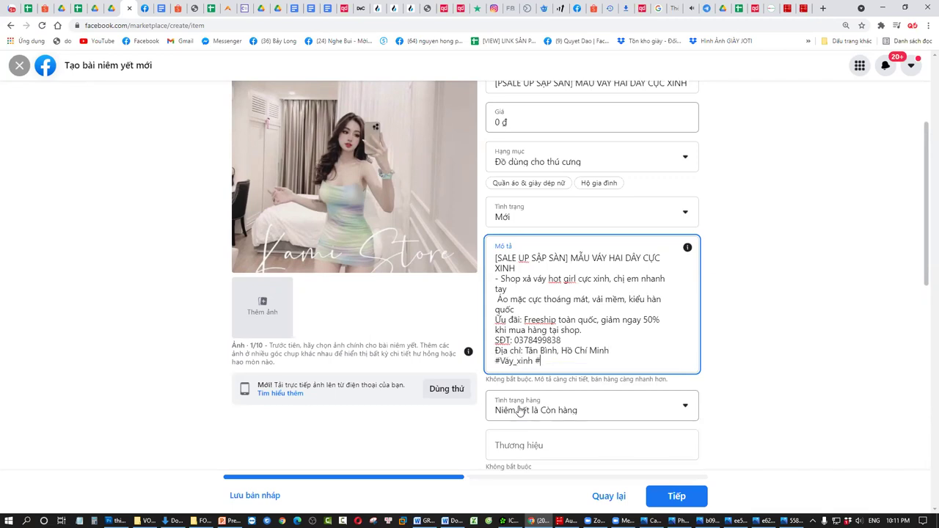
{"action": "type", "text": "Váy"}
{"action": "type", "text": "_thời"}
{"action": "type", "text": "_trang S"}
{"action": "type", "text": " #S"}
{"action": "type", "text": "Vay"}
{"action": "type", "text": "_Hot_girl"}
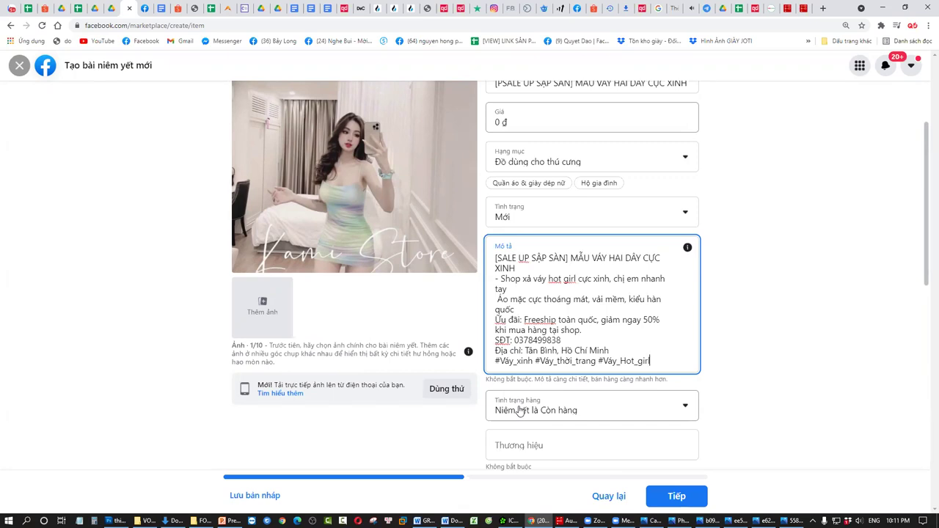
{"action": "left_click_drag", "start_coordinate": [581, 330], "coordinate": [513, 268]}
{"action": "key", "text": "Right"}
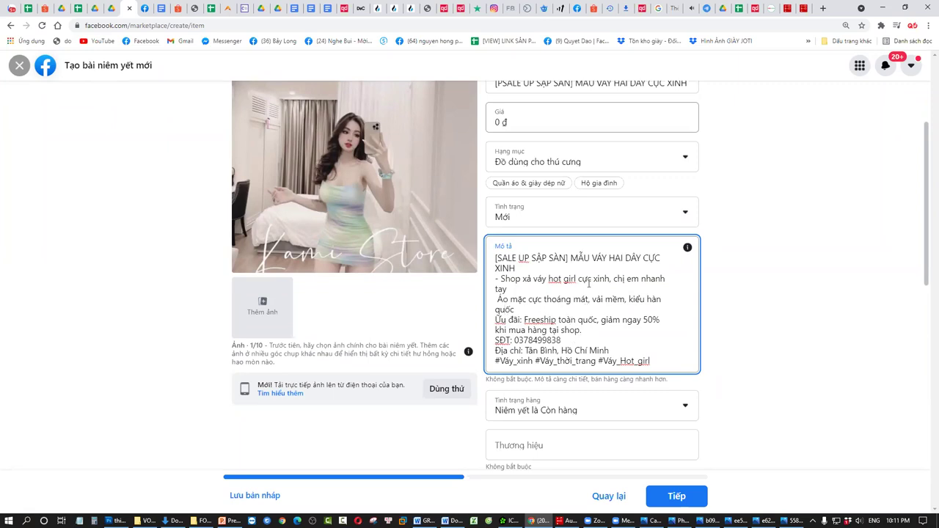
{"action": "scroll", "coordinate": [584, 297], "scroll_direction": "down", "scroll_amount": 2}
{"action": "scroll", "coordinate": [608, 256], "scroll_direction": "up", "scroll_amount": 1}
{"action": "key", "text": "ctrl+a"}
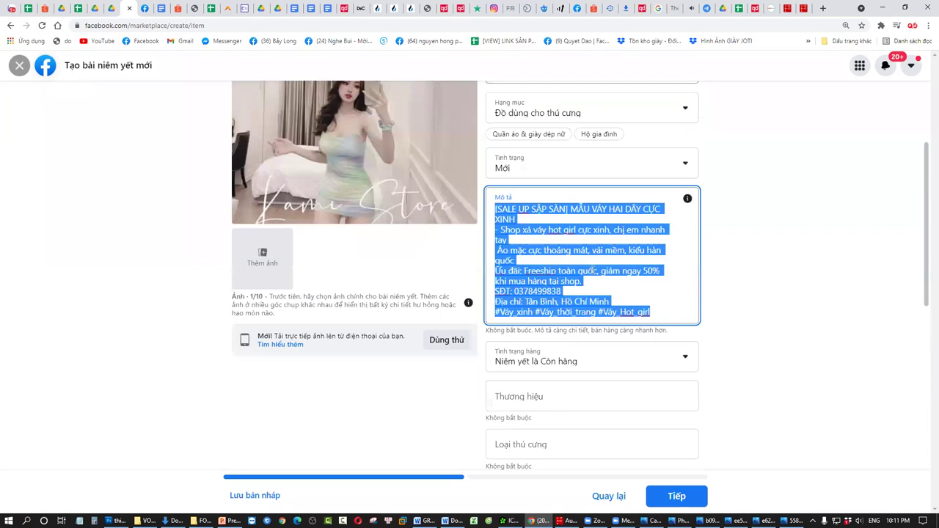
{"action": "left_click", "coordinate": [229, 521]}
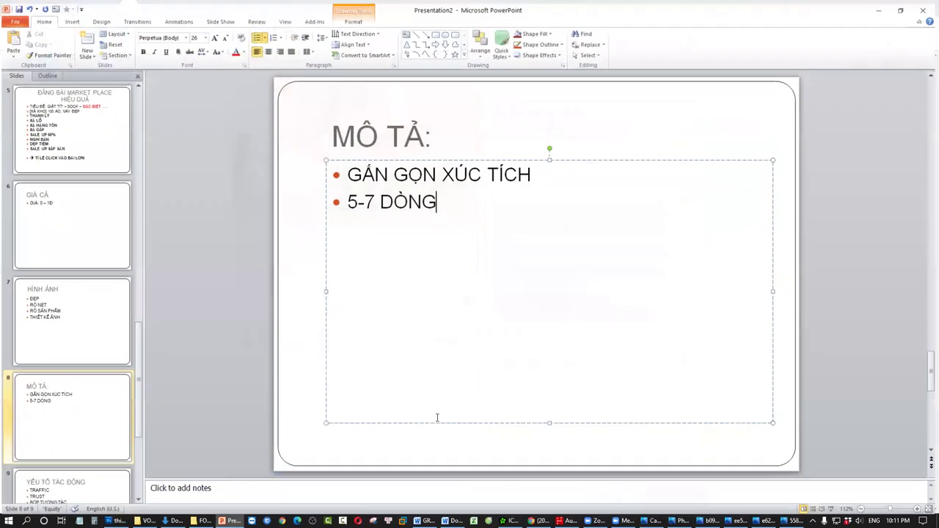
- Add bullets 'MÔ TẢ CƠ BẢN', 'ĐẶC TÍNH, ĐẶC THÙ' and 'LỢI QUYỀN' below '5-7 DÒNG'
{"action": "key", "text": "Return"}
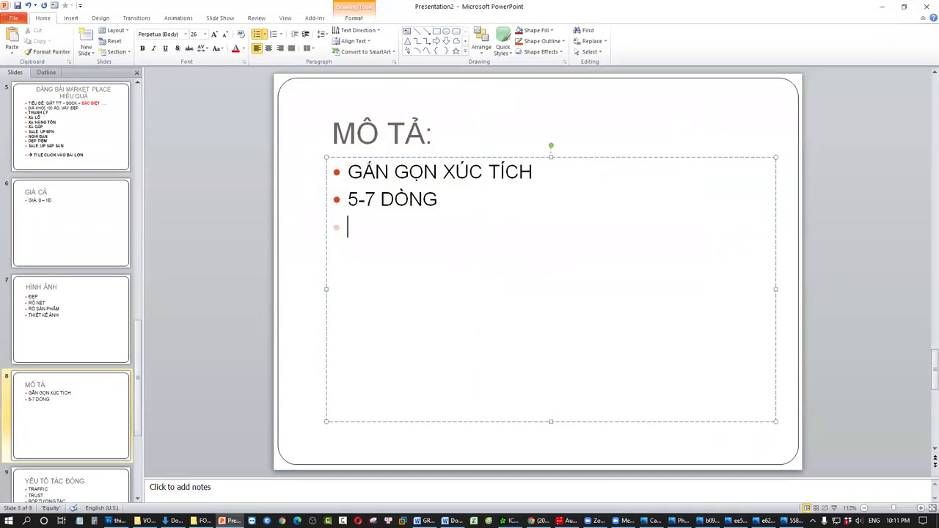
{"action": "type", "text": "mô t"}
{"action": "key", "text": "BackSpace"}
{"action": "key", "text": "BackSpace"}
{"action": "key", "text": "BackSpace"}
{"action": "type", "text": "Ô TẢ CƠ BAN"}
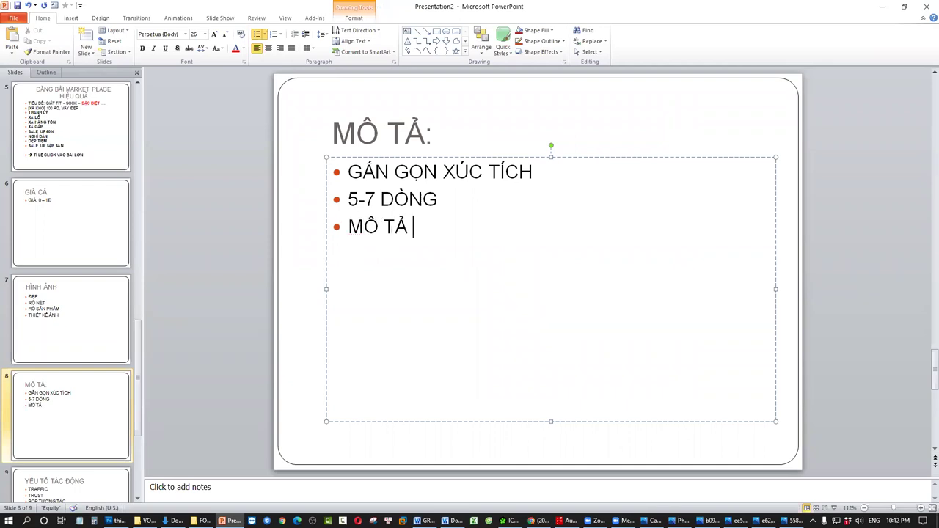
{"action": "key", "text": "Return"}
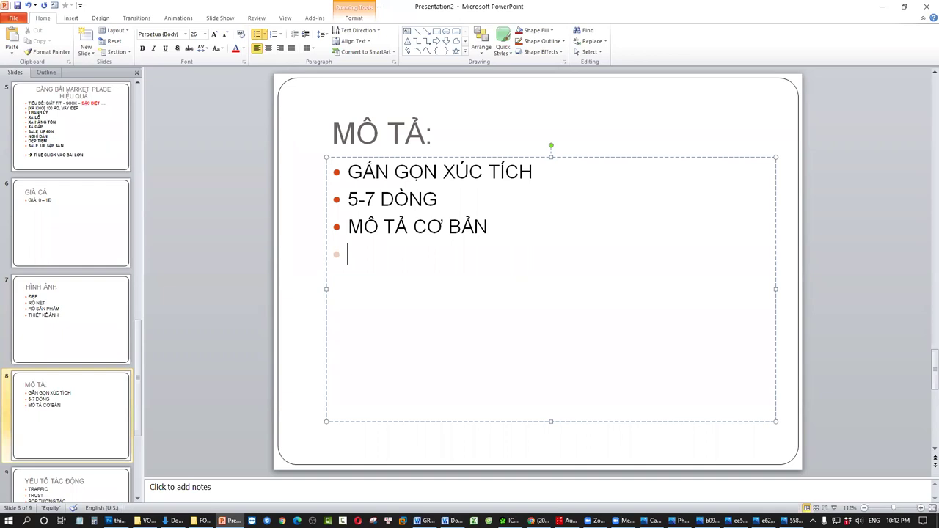
{"action": "type", "text": "ĐẶC TÍNH,"}
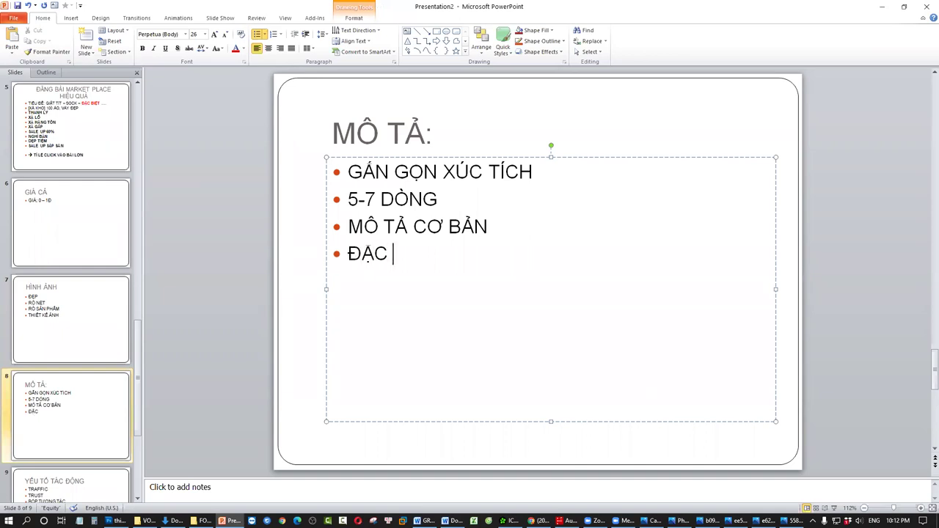
{"action": "type", "text": " ĐẶC THÙ"}
{"action": "key", "text": "Return"}
{"action": "type", "text": "LỢI QUYỀN"}
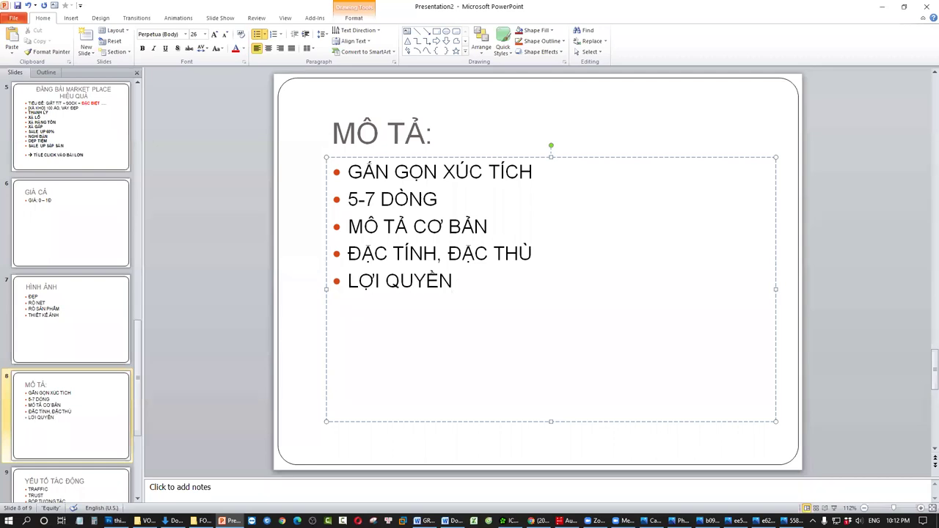
- Add bullets 'KHUYẾN MÃI – ƯU ĐÃI', 'CAM KẾT', 'HOTLINE' and 'ĐỊA CHỈ'
{"action": "key", "text": "Return"}
{"action": "type", "text": "KHUYẾN MÃI"}
{"action": "key", "text": "Return"}
{"action": "key", "text": "BackSpace"}
{"action": "key", "text": "BackSpace"}
{"action": "type", "text": "- ƯU ĐÃI"}
{"action": "key", "text": "Return"}
{"action": "type", "text": "CAM KÊT"}
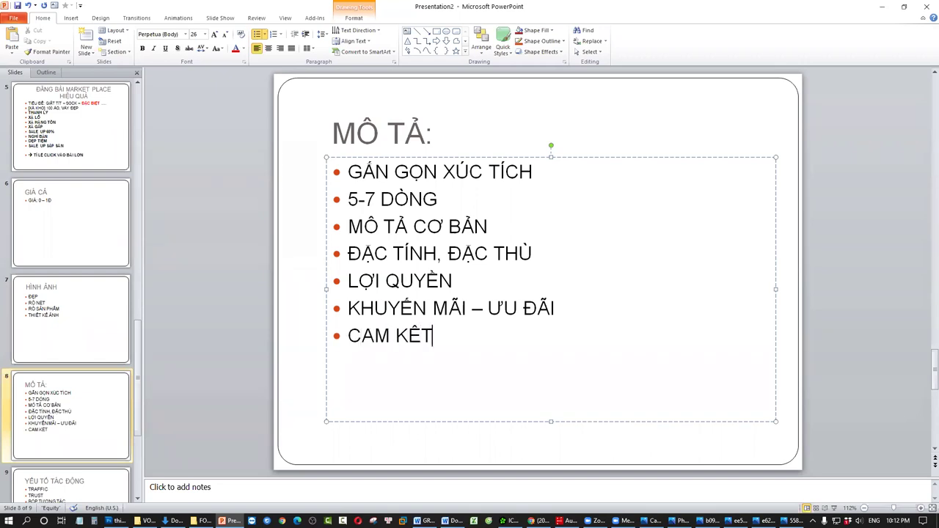
{"action": "key", "text": "Return"}
{"action": "type", "text": "HOTLINE"}
{"action": "key", "text": "Return"}
{"action": "type", "text": "ĐỊA CHỈ"}
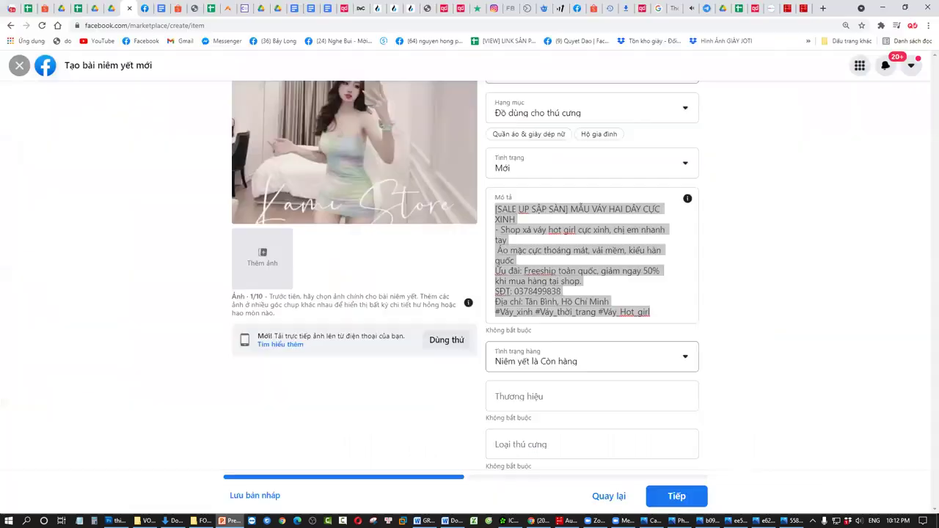
{"action": "key", "text": "alt+Tab"}
- Insert blank lines in the description after the title and before the hashtags
{"action": "left_click", "coordinate": [593, 299]}
{"action": "key", "text": "ctrl+a"}
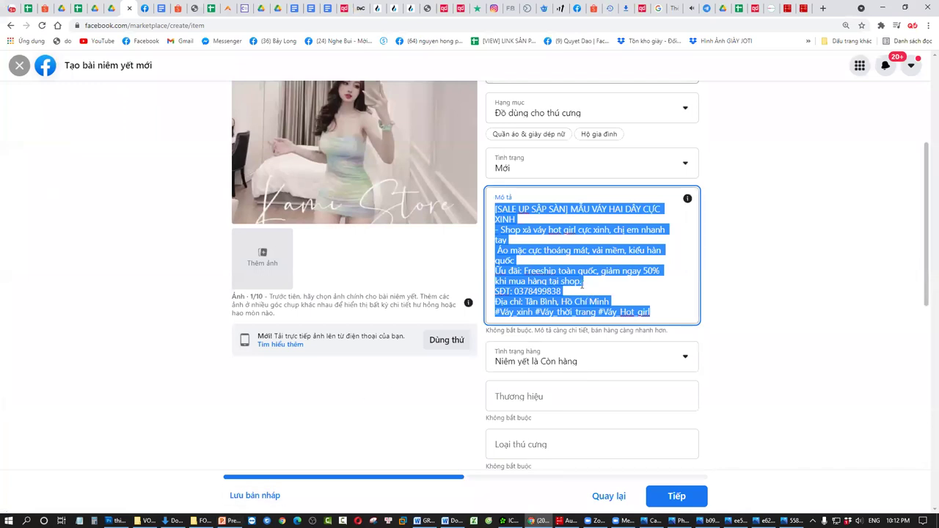
{"action": "scroll", "coordinate": [582, 299], "scroll_direction": "up", "scroll_amount": 2}
{"action": "scroll", "coordinate": [609, 315], "scroll_direction": "down", "scroll_amount": 1}
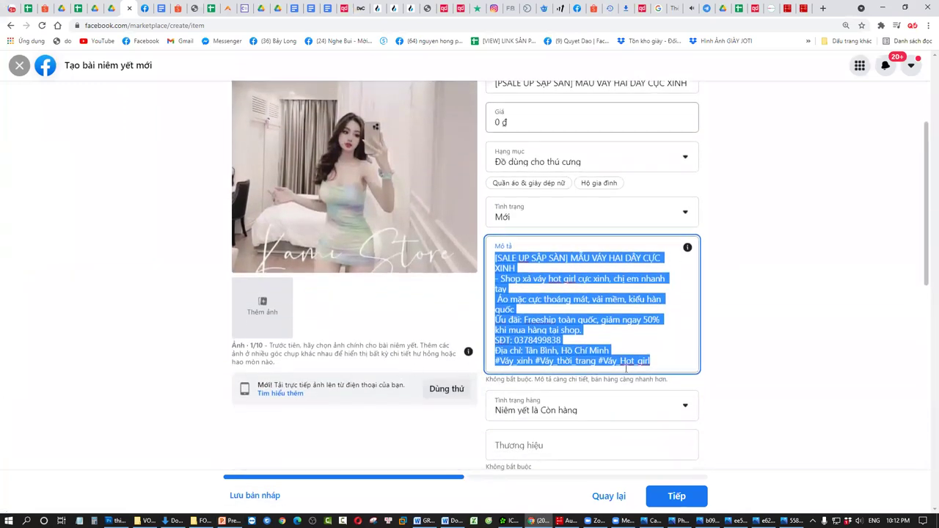
{"action": "left_click", "coordinate": [632, 321]}
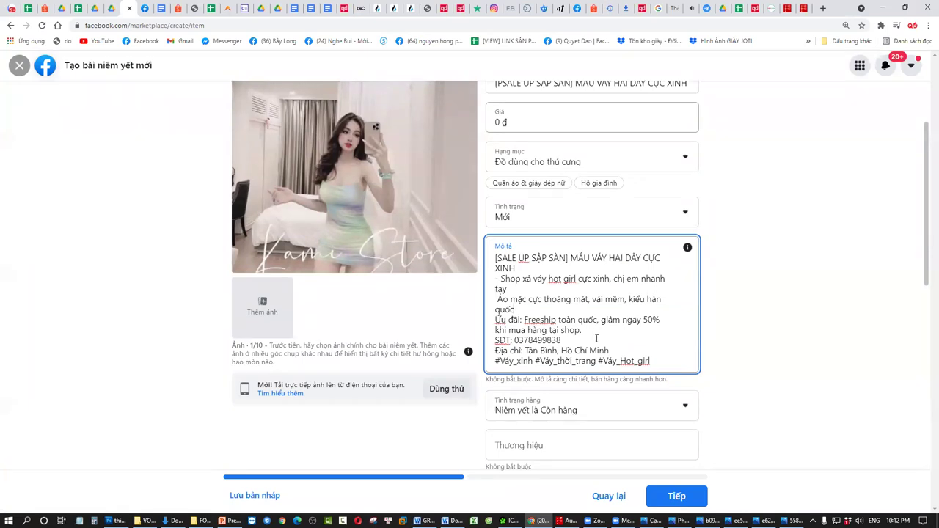
{"action": "key", "text": "Return"}
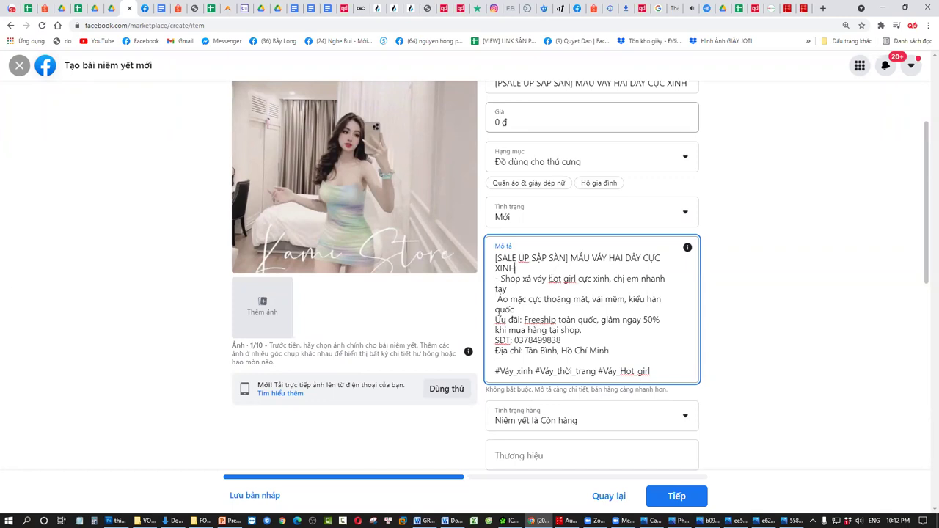
{"action": "key", "text": "Return"}
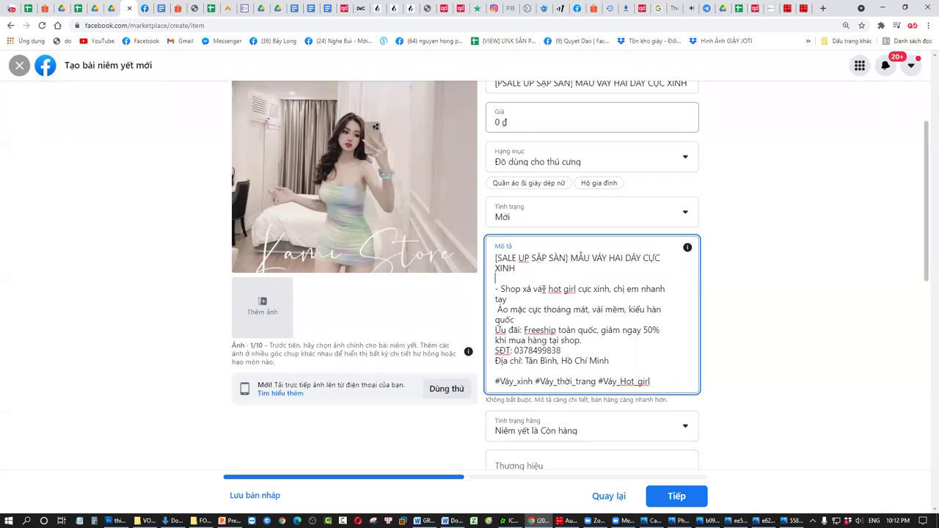
{"action": "scroll", "coordinate": [538, 302], "scroll_direction": "down", "scroll_amount": 2}
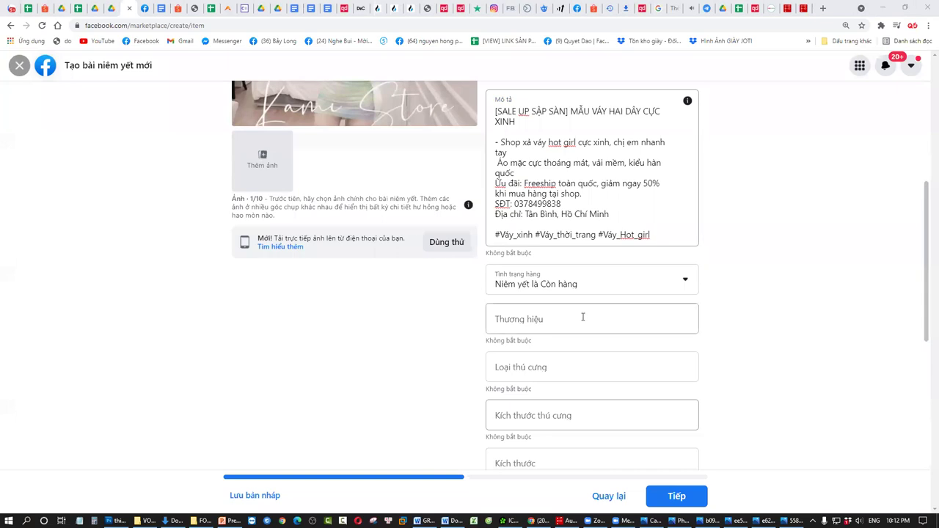
- Skip the optional brand and pet fields, continue with Tiếp, and publish with Đăng
{"action": "left_click", "coordinate": [582, 317]}
{"action": "left_click", "coordinate": [539, 374]}
{"action": "scroll", "coordinate": [531, 352], "scroll_direction": "down", "scroll_amount": 1}
{"action": "left_click", "coordinate": [529, 323]}
{"action": "scroll", "coordinate": [585, 382], "scroll_direction": "down", "scroll_amount": 3}
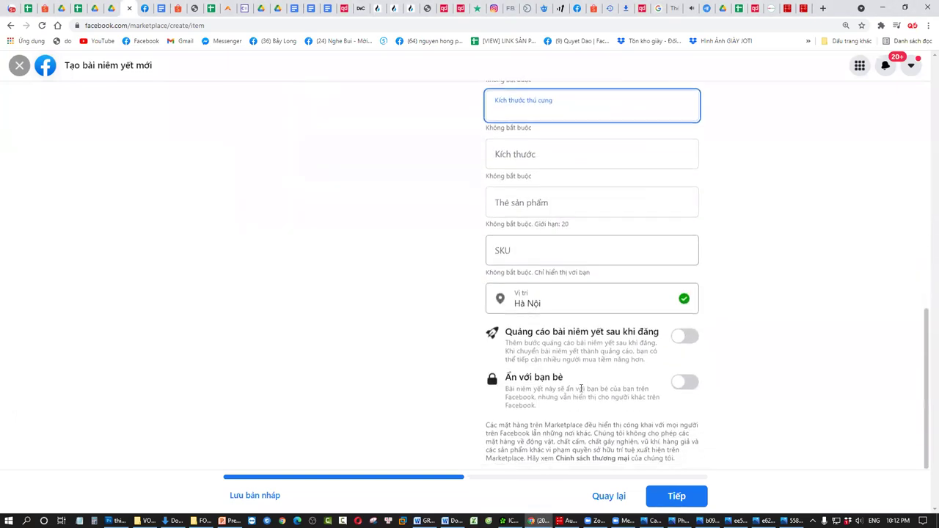
{"action": "left_click", "coordinate": [671, 495]}
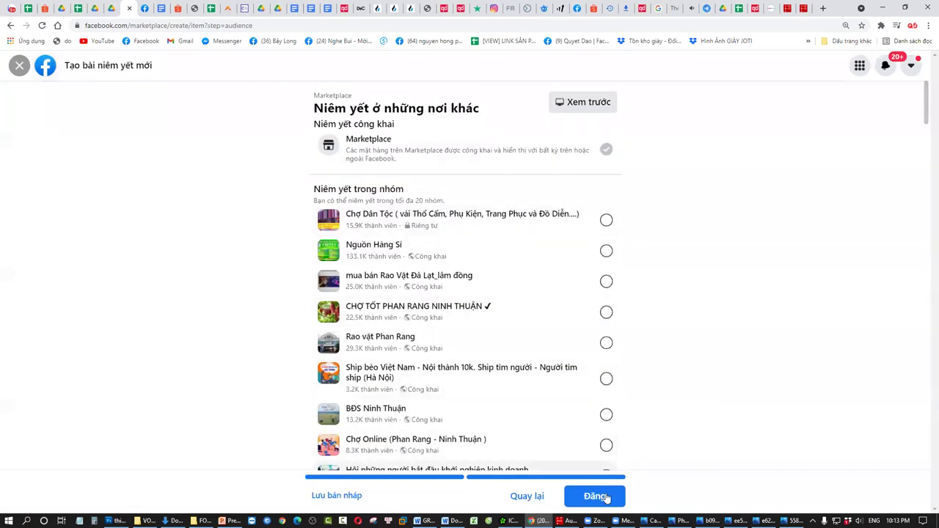
{"action": "left_click", "coordinate": [600, 496]}
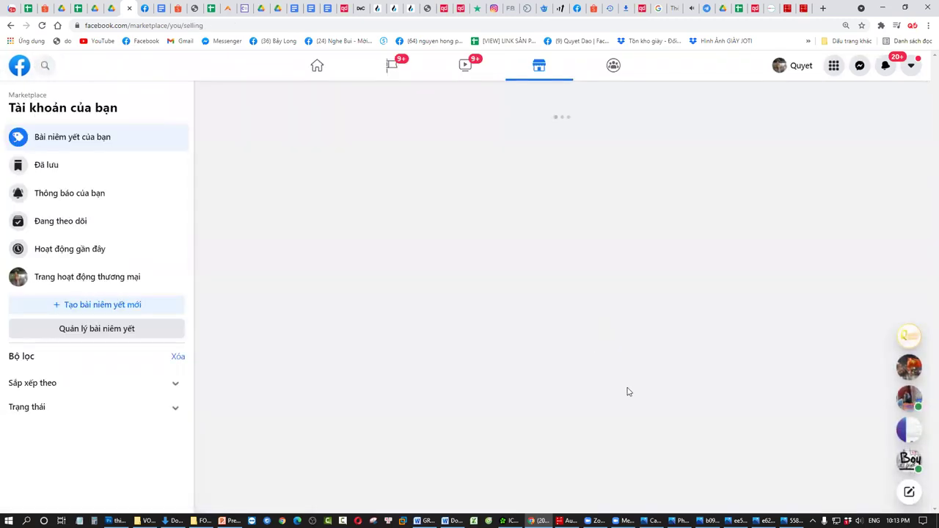
- Collapse the needs-attention section and open the new dress listing's full item page
{"action": "left_click", "coordinate": [767, 226]}
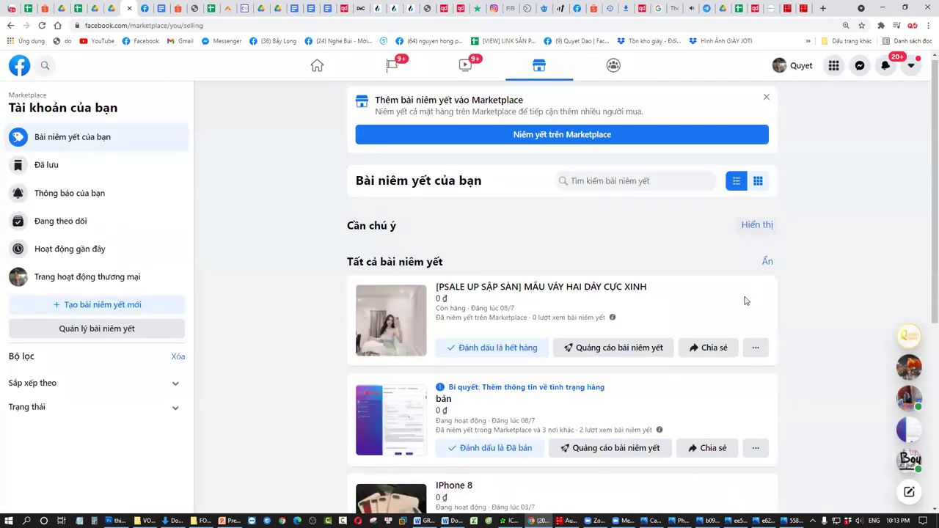
{"action": "scroll", "coordinate": [745, 300], "scroll_direction": "down", "scroll_amount": 2}
{"action": "left_click", "coordinate": [545, 171]}
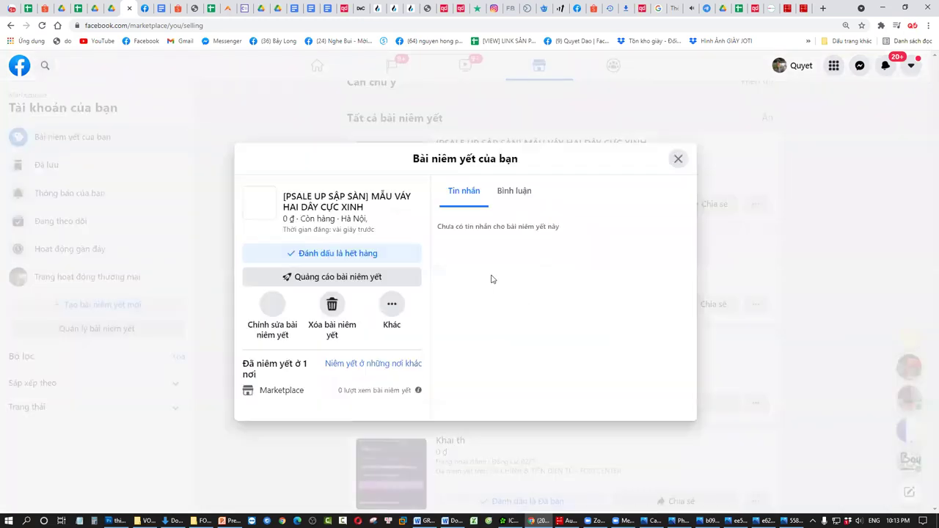
{"action": "left_click", "coordinate": [368, 206]}
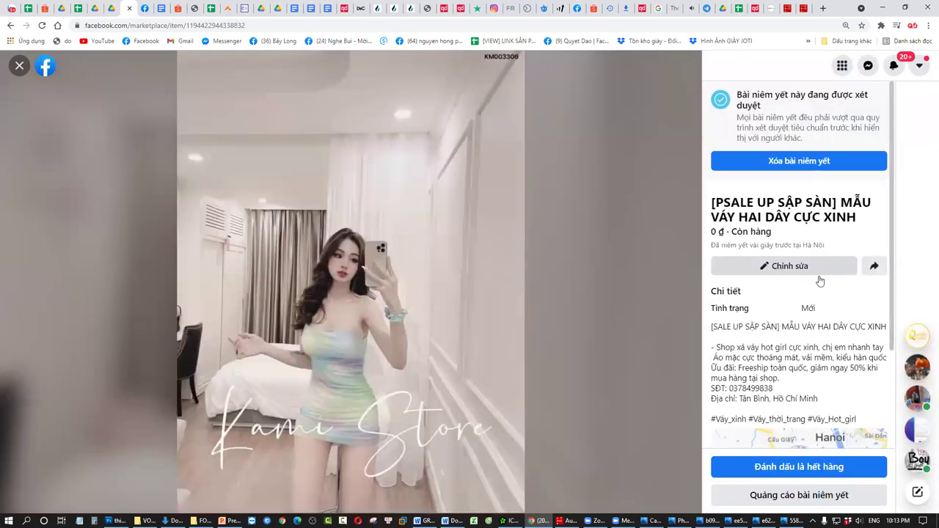
{"action": "scroll", "coordinate": [805, 352], "scroll_direction": "down", "scroll_amount": 1}
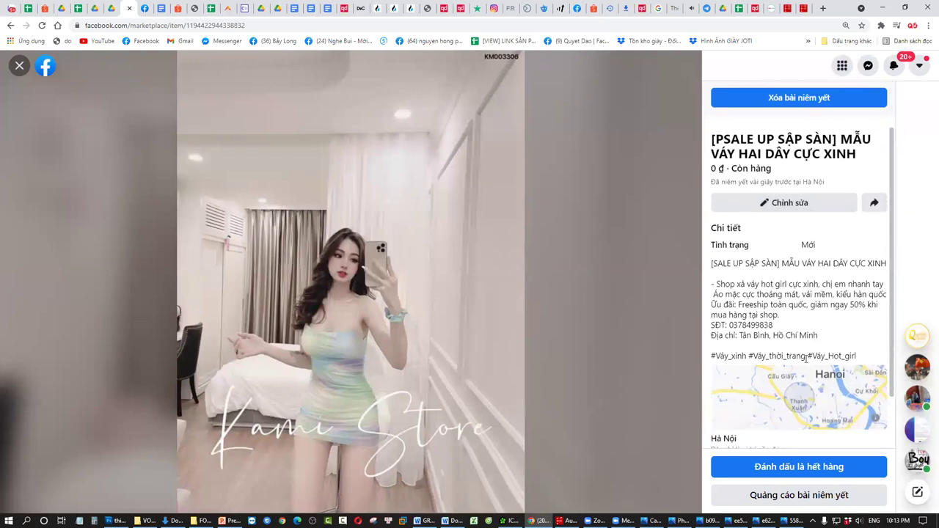
{"action": "scroll", "coordinate": [805, 358], "scroll_direction": "down", "scroll_amount": 1}
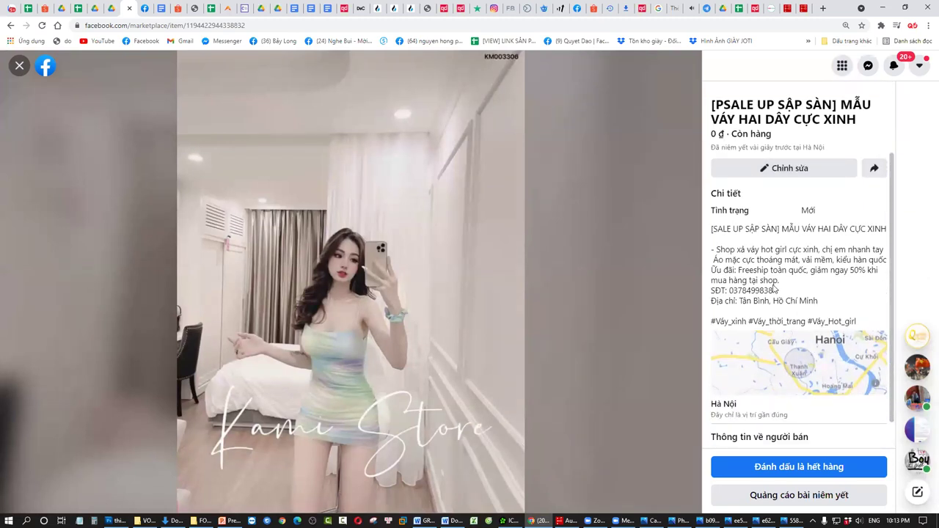
- Review the listing's description, phone and address lines, close it, and open Tạo bài niêm yết mới
{"action": "left_click_drag", "start_coordinate": [841, 301], "coordinate": [733, 287]}
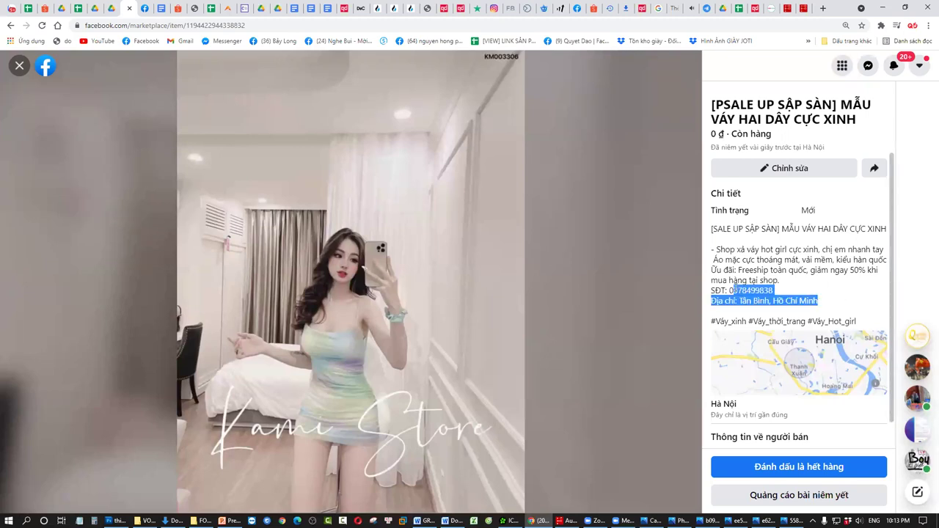
{"action": "left_click", "coordinate": [809, 297]}
{"action": "left_click_drag", "start_coordinate": [830, 305], "coordinate": [740, 300]}
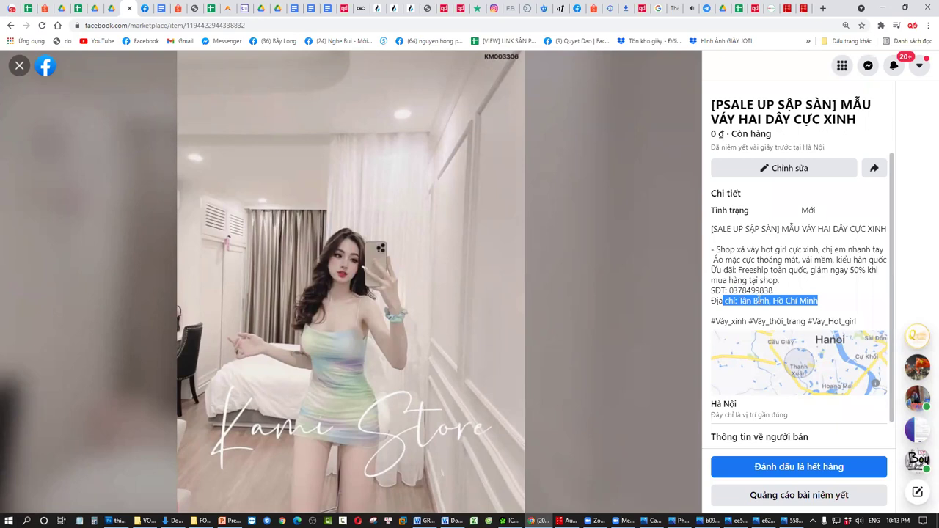
{"action": "scroll", "coordinate": [740, 300], "scroll_direction": "up", "scroll_amount": 1}
{"action": "left_click_drag", "start_coordinate": [838, 319], "coordinate": [775, 299]}
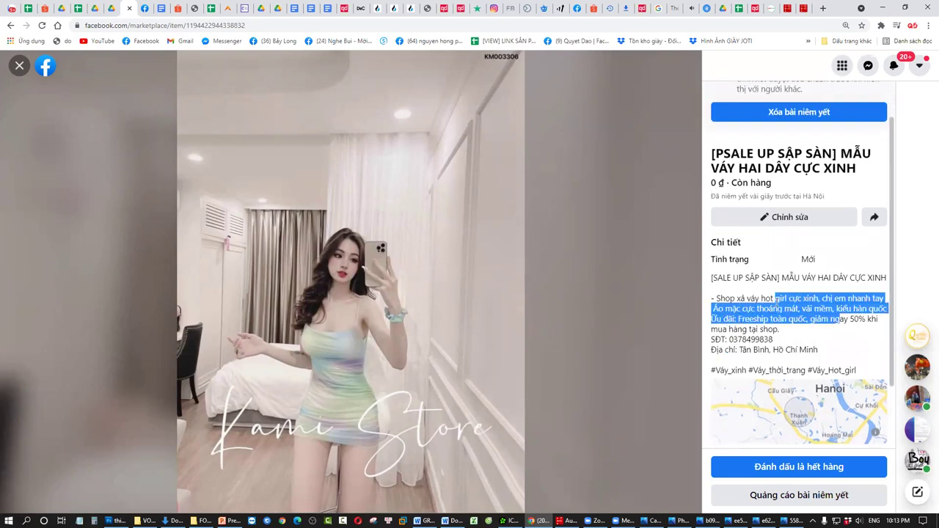
{"action": "left_click", "coordinate": [738, 318]}
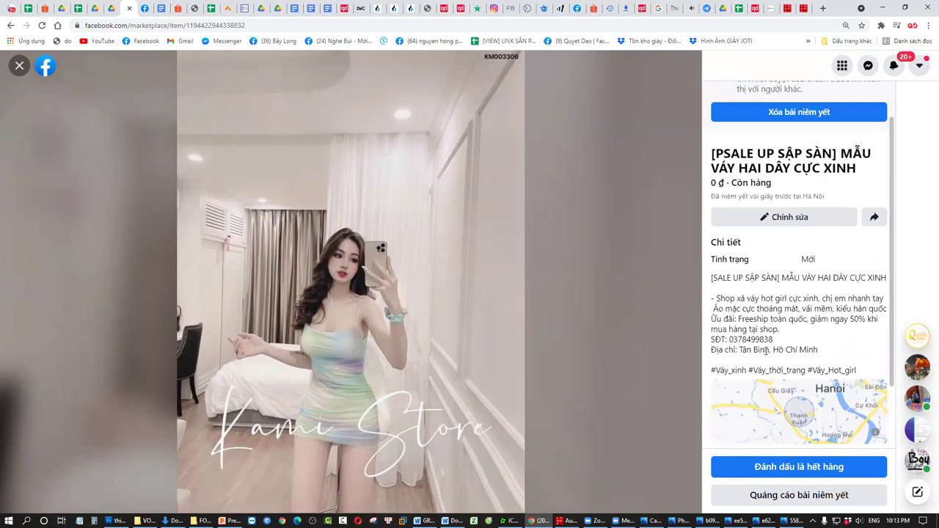
{"action": "left_click", "coordinate": [19, 66]}
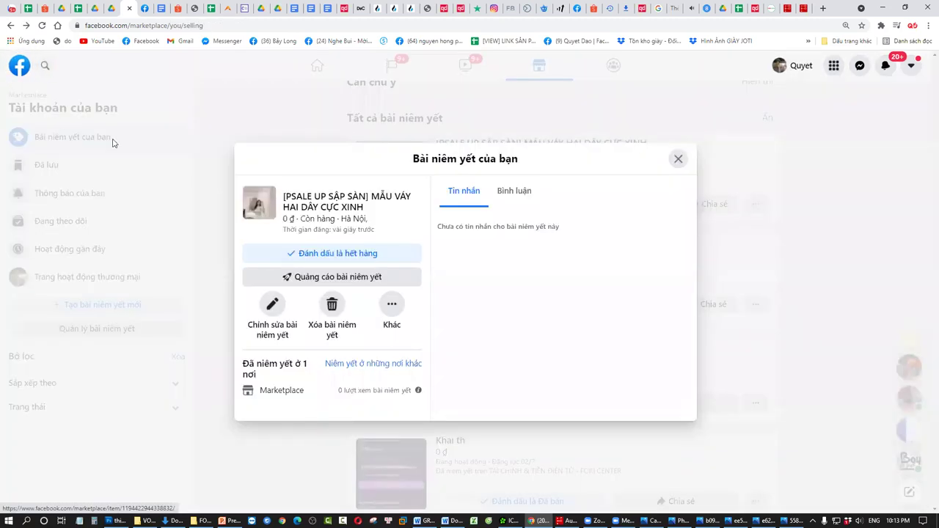
{"action": "left_click", "coordinate": [679, 160]}
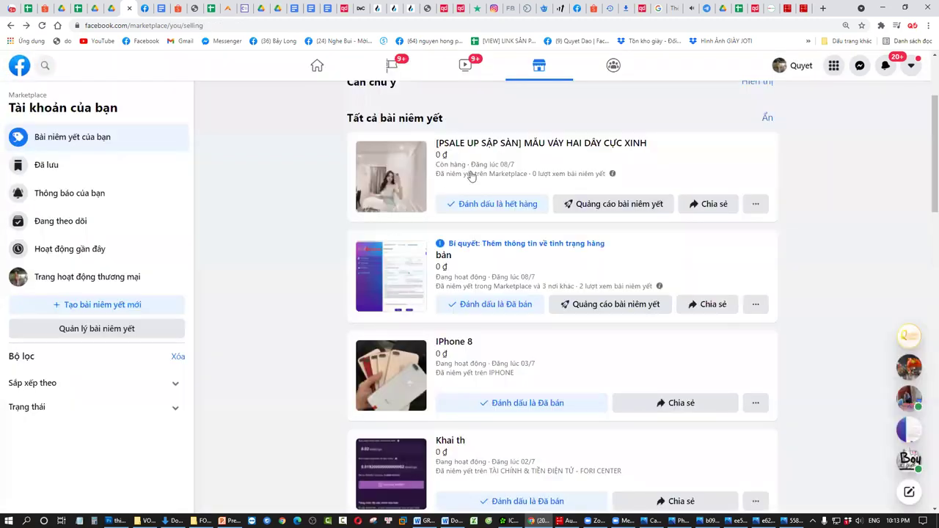
{"action": "left_click", "coordinate": [103, 300]}
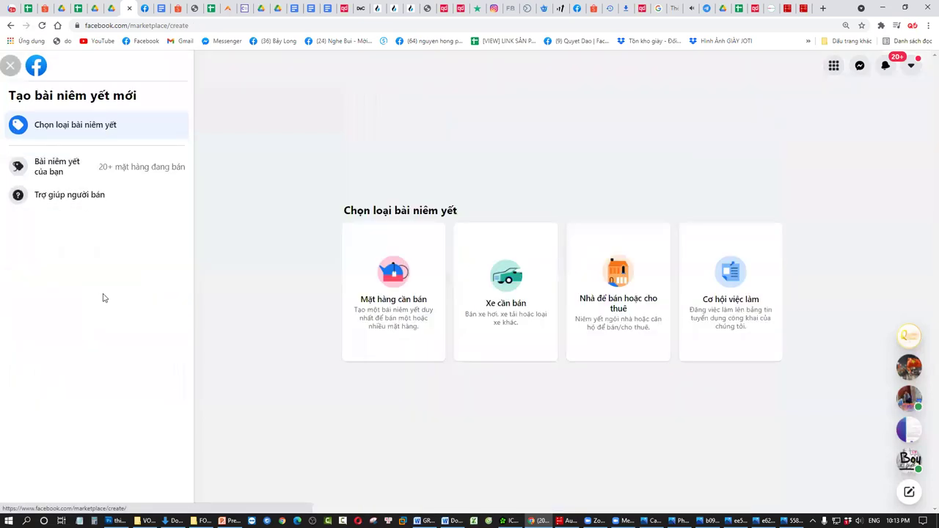
- Go to the Marketplace browse page and apply Cần Thơ as the browsing location
{"action": "left_click", "coordinate": [316, 321]}
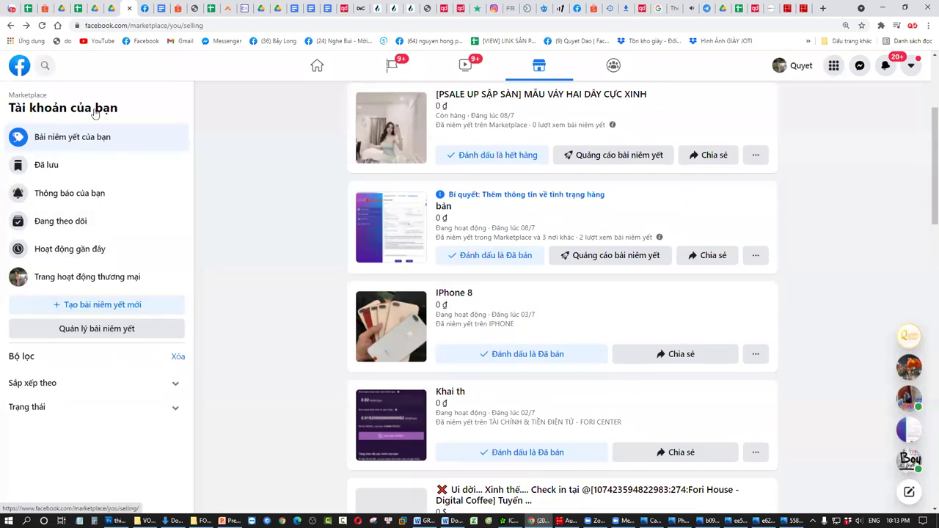
{"action": "left_click", "coordinate": [20, 76]}
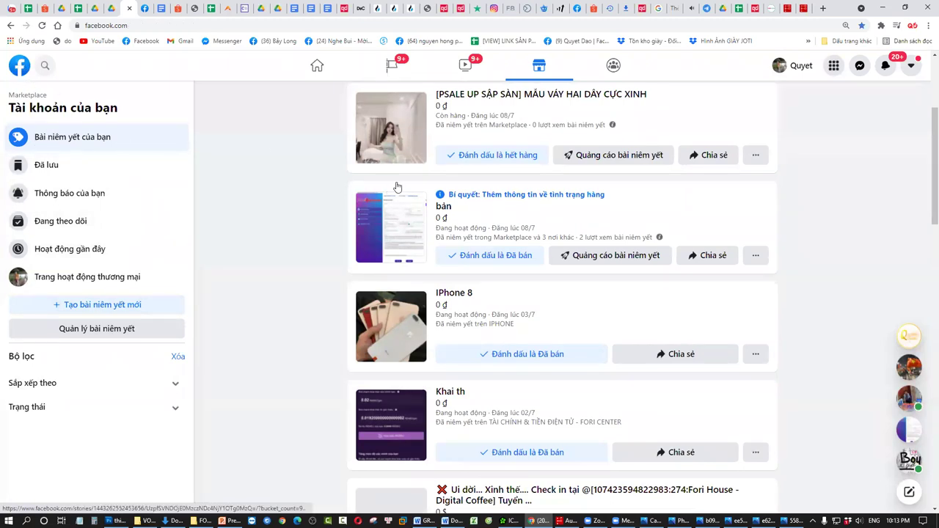
{"action": "left_click", "coordinate": [101, 218]}
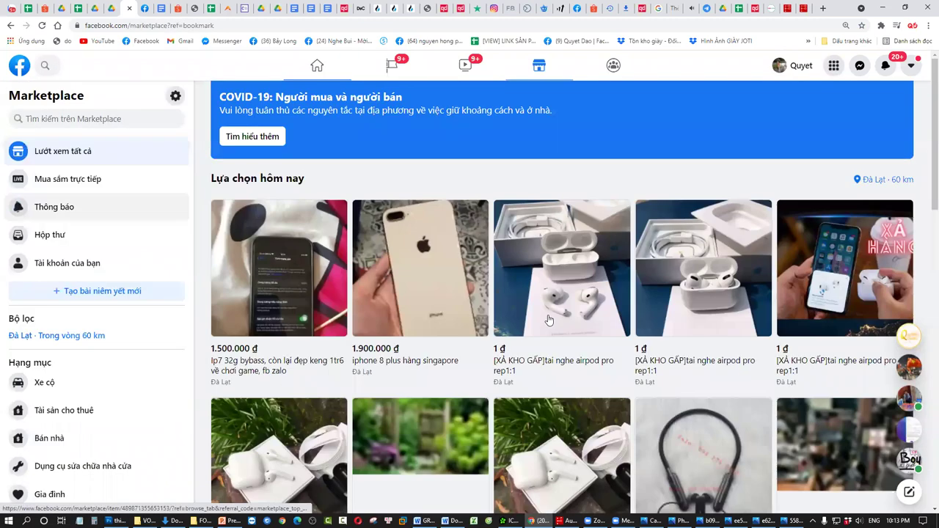
{"action": "left_click", "coordinate": [92, 338]}
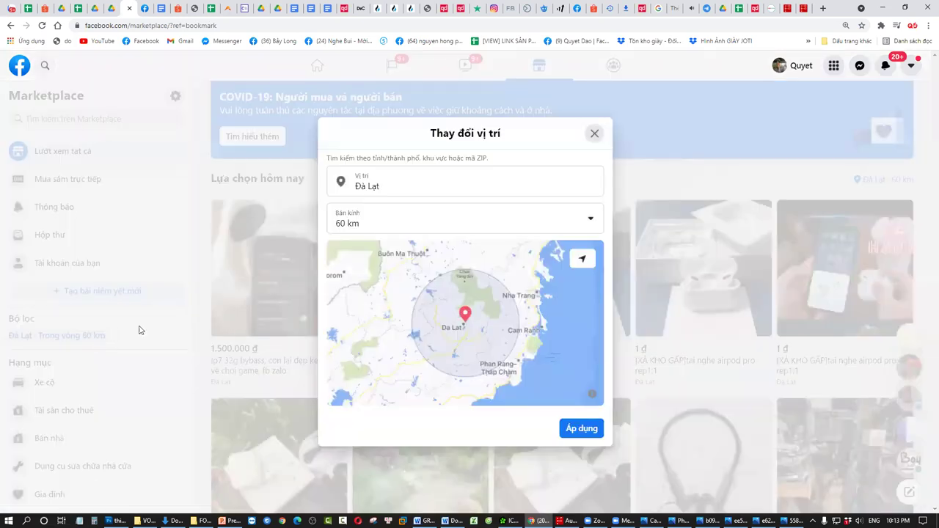
{"action": "left_click", "coordinate": [402, 186]}
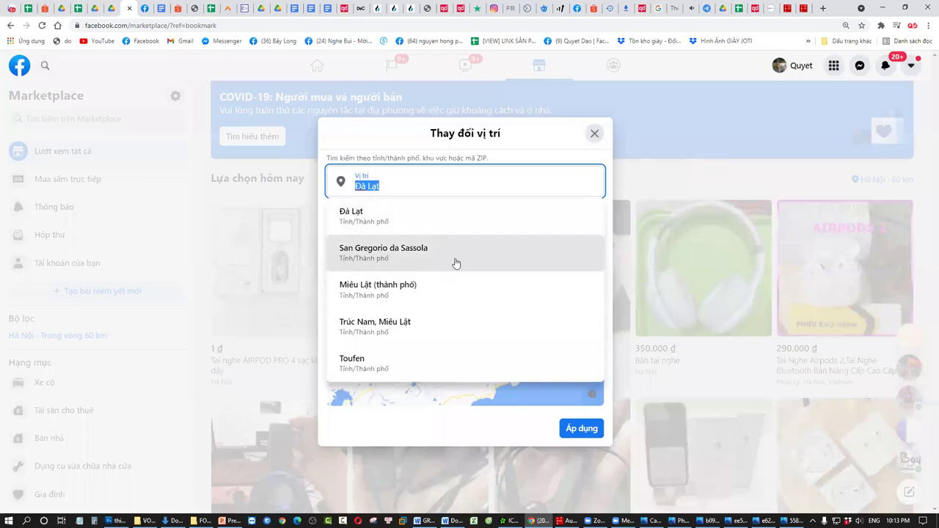
{"action": "type", "text": "CẦN"}
{"action": "left_click", "coordinate": [413, 207]}
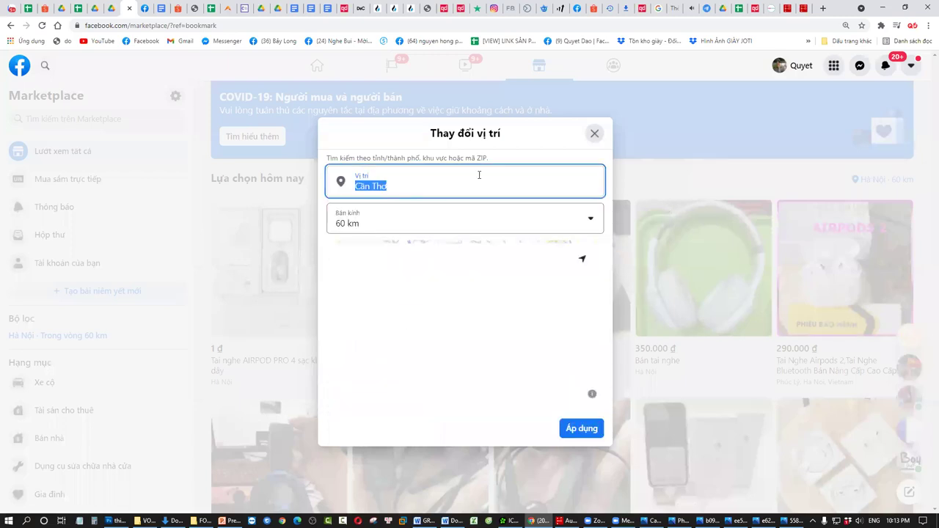
{"action": "left_click", "coordinate": [587, 431]}
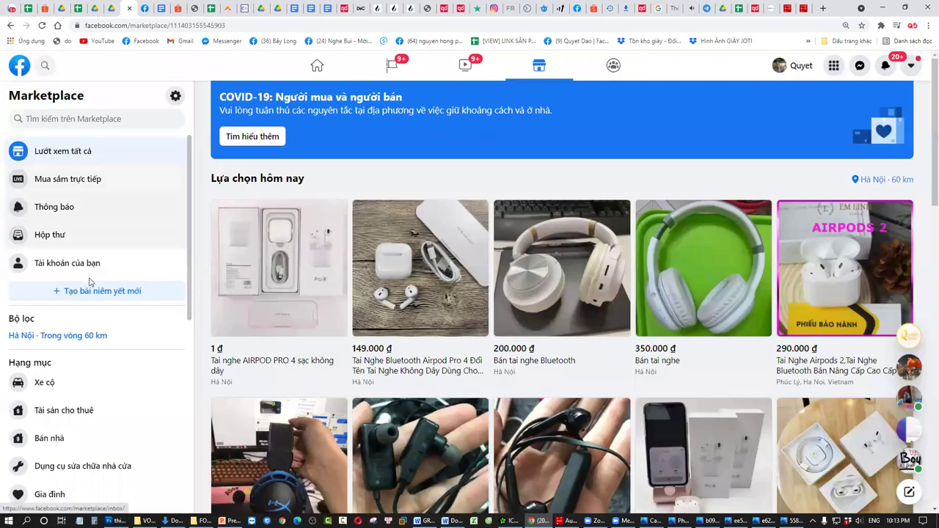
- Reopen the location filter, try a 2 km radius, and close it without applying
{"action": "left_click", "coordinate": [107, 290]}
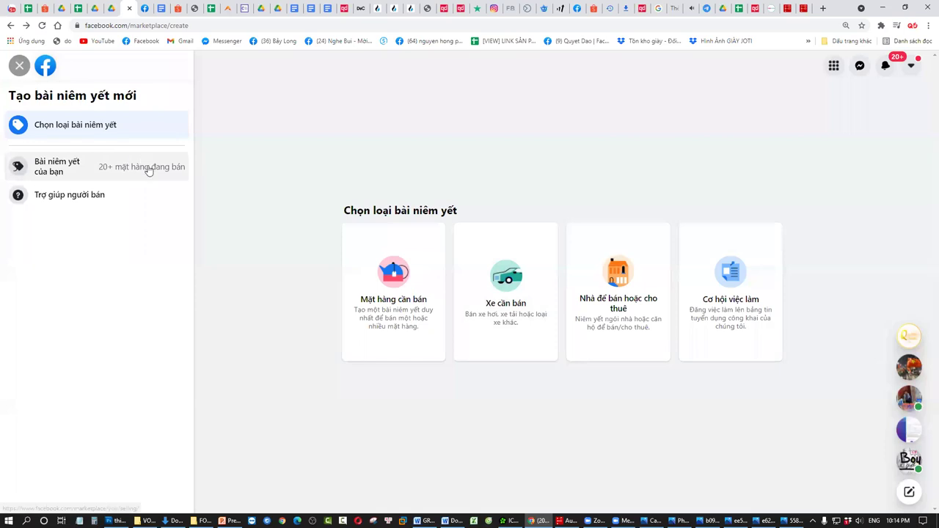
{"action": "left_click", "coordinate": [19, 66]}
{"action": "left_click", "coordinate": [106, 336]}
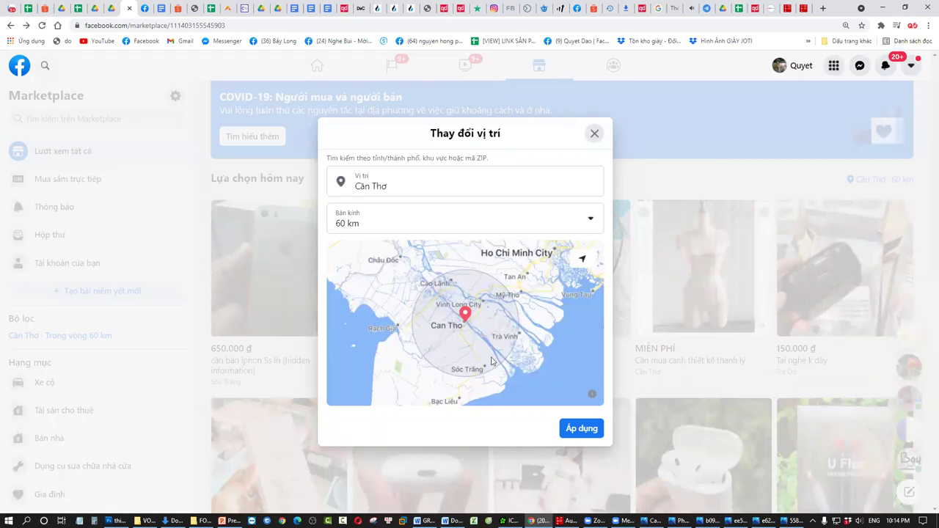
{"action": "left_click", "coordinate": [497, 222]}
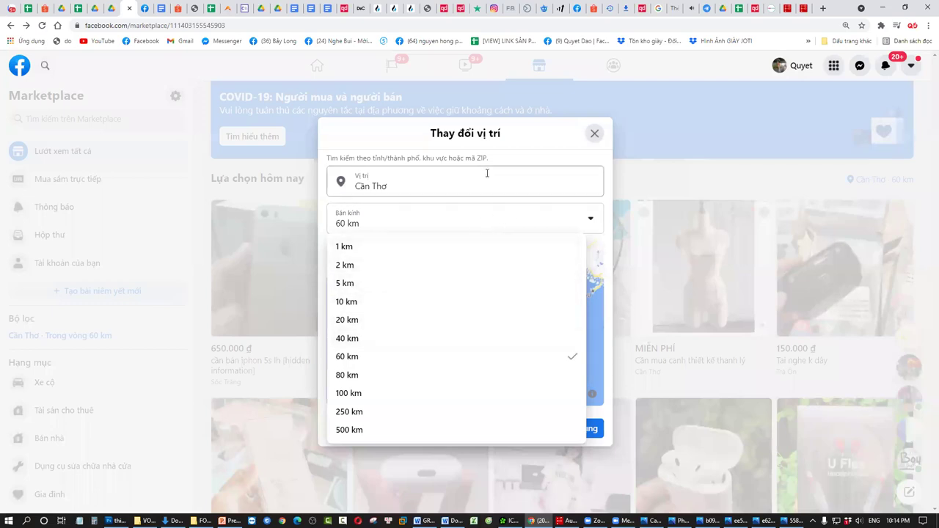
{"action": "left_click", "coordinate": [414, 265]}
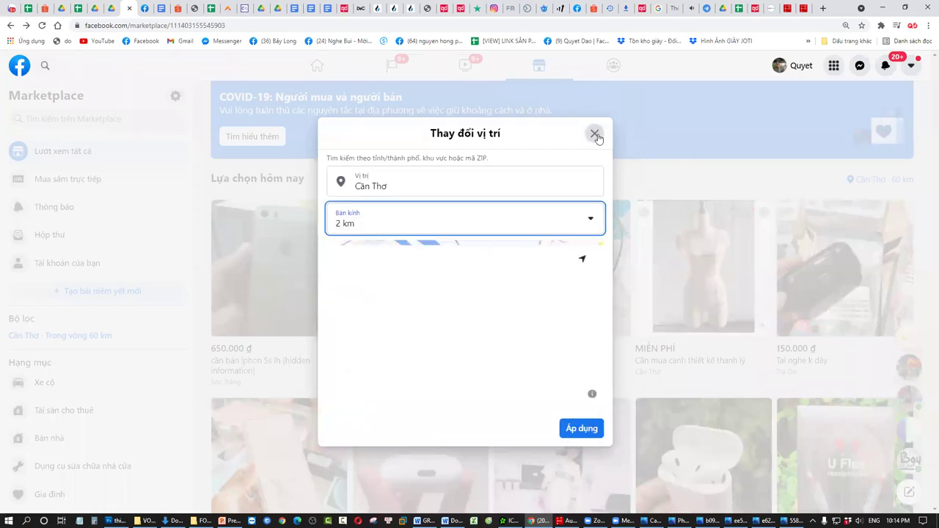
{"action": "left_click", "coordinate": [594, 133]}
{"action": "scroll", "coordinate": [102, 298], "scroll_direction": "down", "scroll_amount": 1}
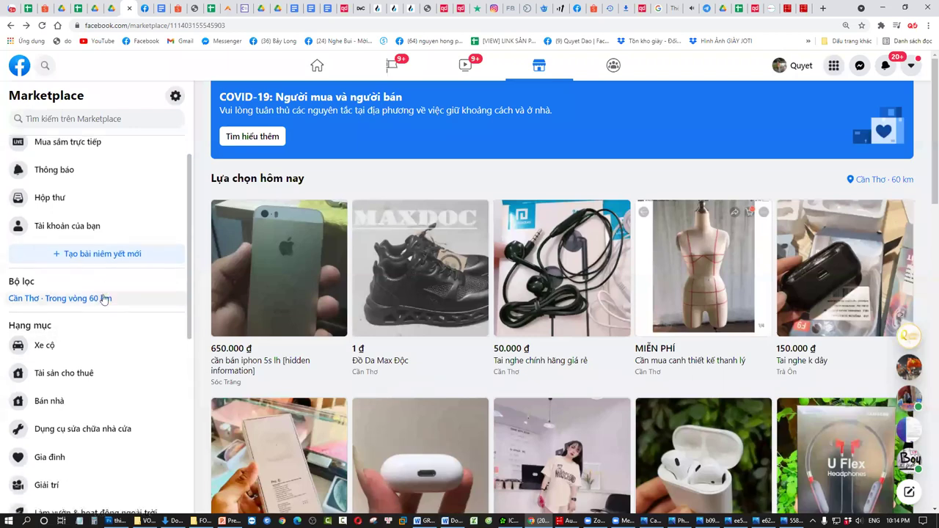
- Browse Cần Thơ items like iPhone 4 back covers and a sofa, then open Tài khoản của bạn
{"action": "scroll", "coordinate": [103, 298], "scroll_direction": "up", "scroll_amount": 1}
{"action": "scroll", "coordinate": [709, 323], "scroll_direction": "down", "scroll_amount": 5}
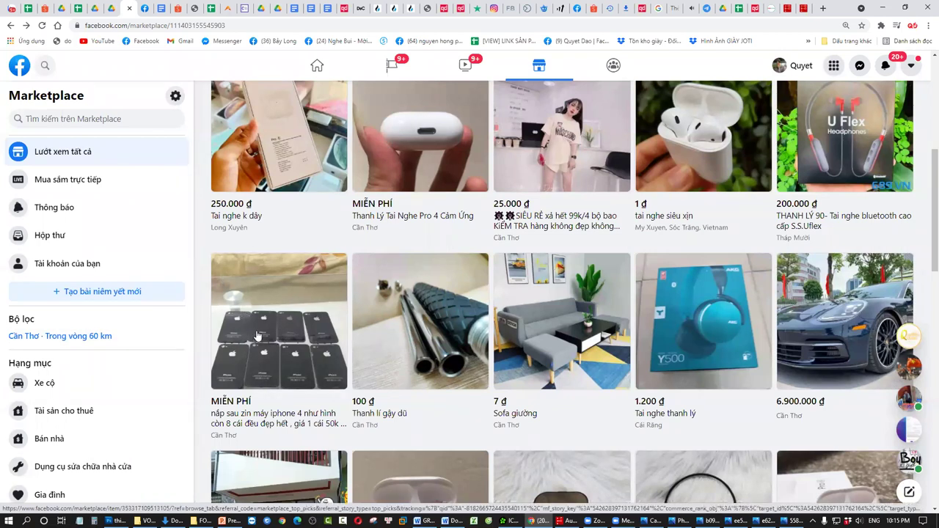
{"action": "scroll", "coordinate": [411, 369], "scroll_direction": "down", "scroll_amount": 2}
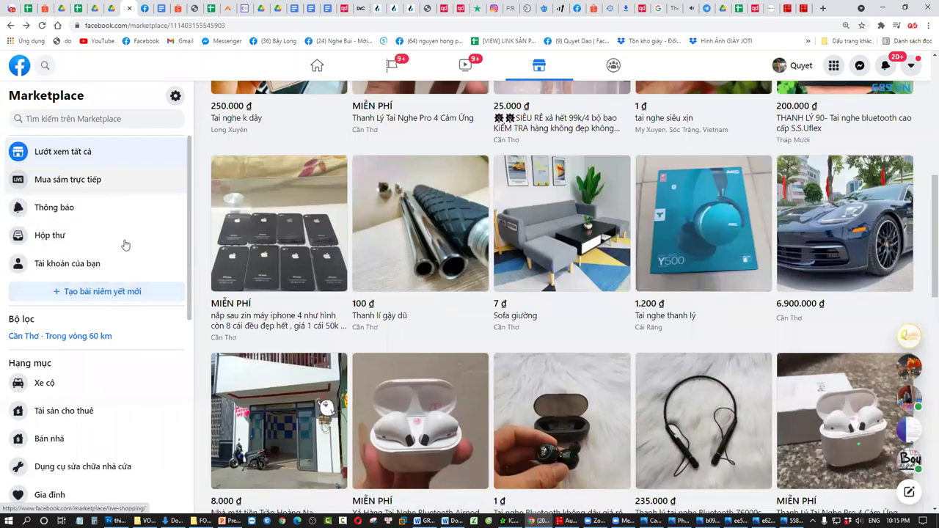
{"action": "scroll", "coordinate": [125, 220], "scroll_direction": "down", "scroll_amount": 2}
{"action": "scroll", "coordinate": [124, 246], "scroll_direction": "up", "scroll_amount": 2}
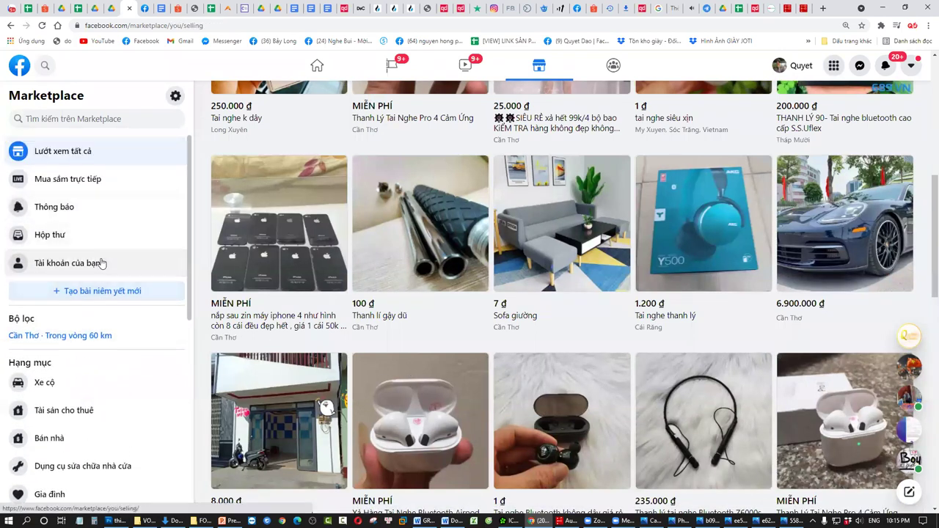
{"action": "left_click", "coordinate": [110, 262]}
- Expand the listings needing attention and check the IPhone 6 plus 128 gb silver listing's details
{"action": "left_click", "coordinate": [765, 228]}
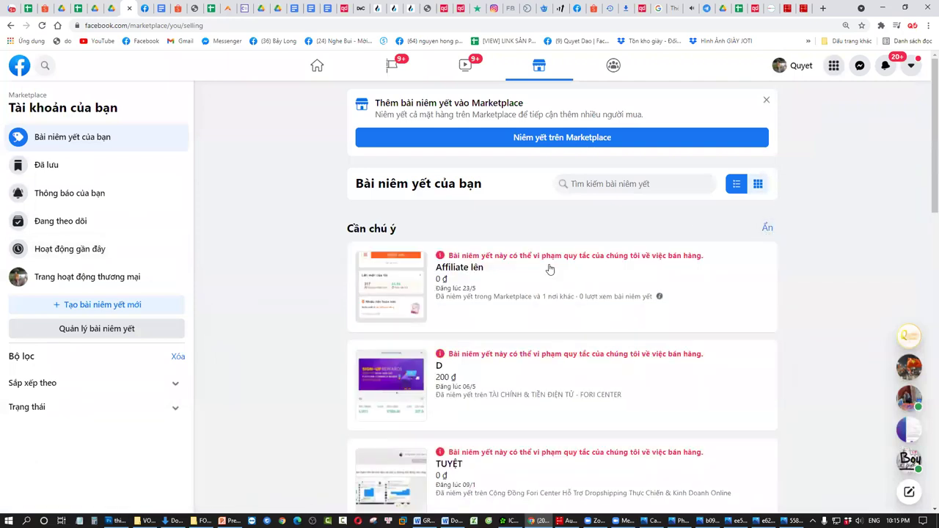
{"action": "scroll", "coordinate": [579, 293], "scroll_direction": "down", "scroll_amount": 15}
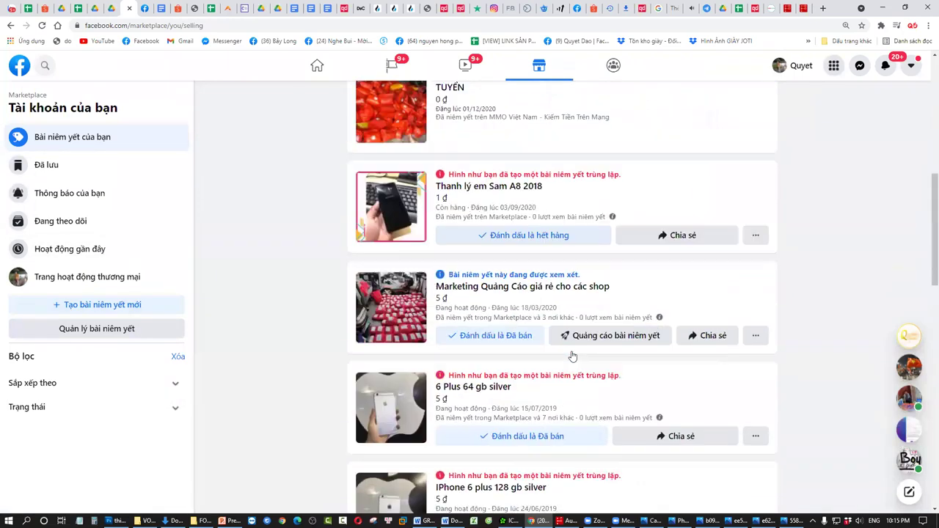
{"action": "scroll", "coordinate": [546, 357], "scroll_direction": "up", "scroll_amount": 3}
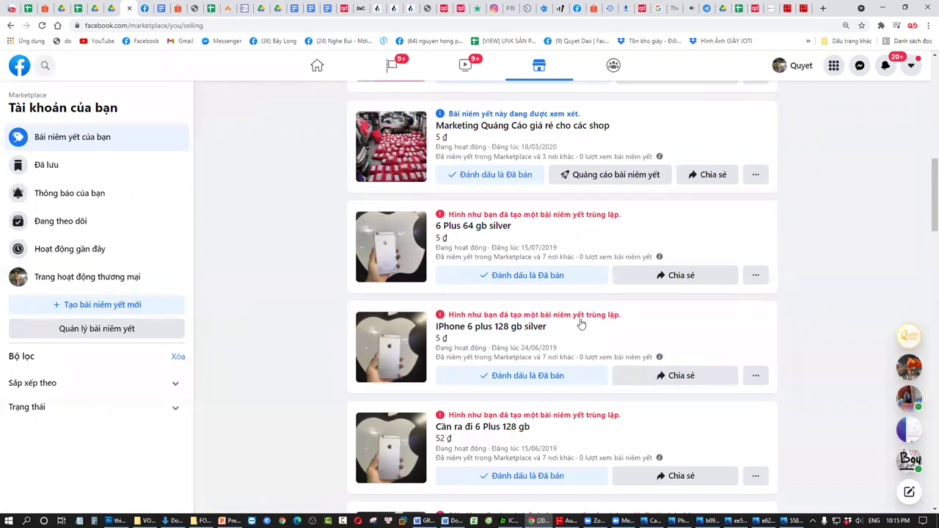
{"action": "left_click", "coordinate": [555, 332]}
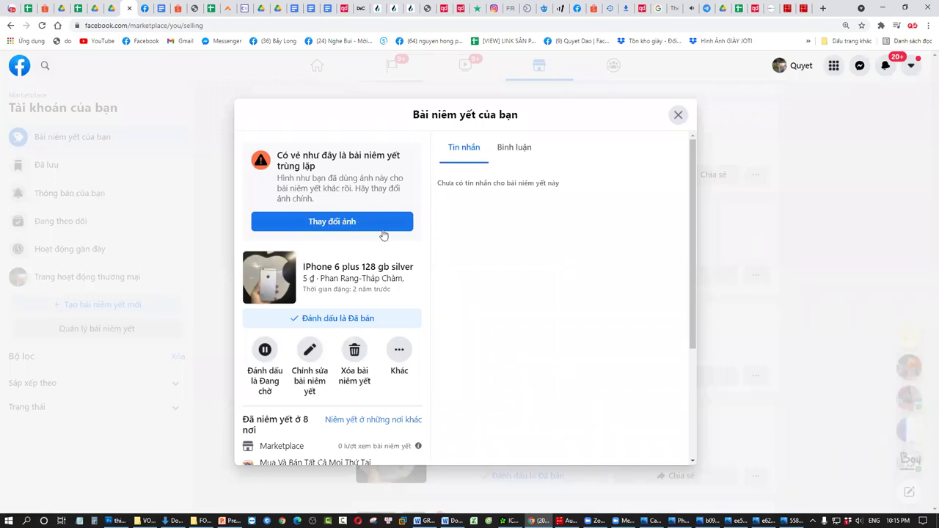
{"action": "left_click", "coordinate": [677, 117]}
- Scroll down your listings to older ones such as Thanh lý em Sam A8 2018
{"action": "scroll", "coordinate": [500, 388], "scroll_direction": "down", "scroll_amount": 7}
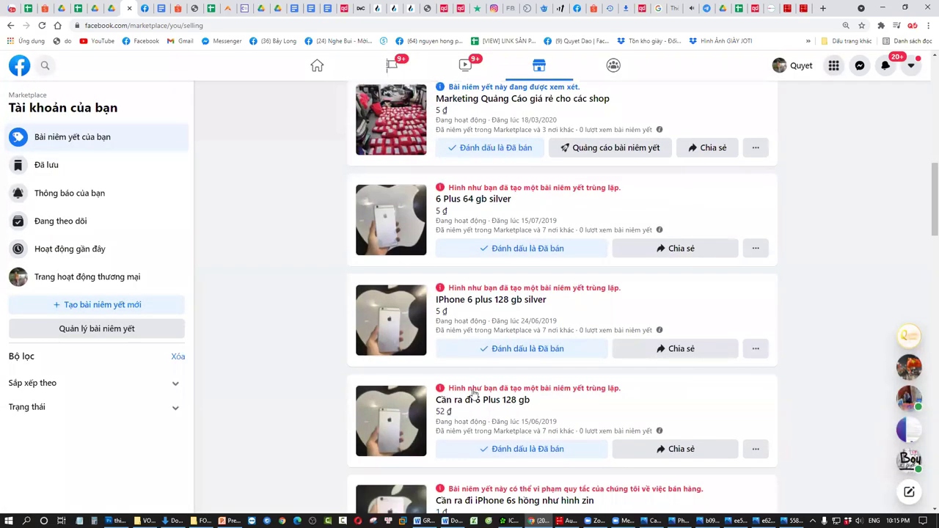
{"action": "scroll", "coordinate": [501, 427], "scroll_direction": "down", "scroll_amount": 10}
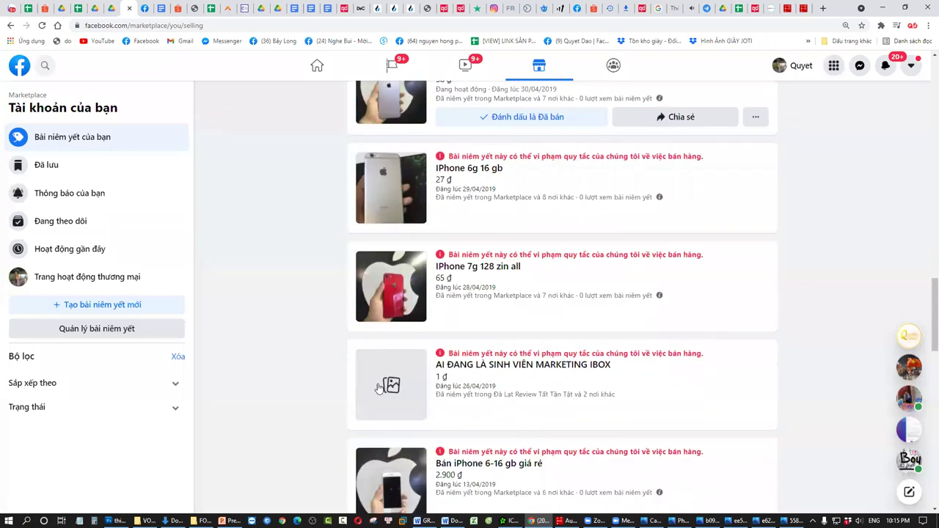
{"action": "scroll", "coordinate": [334, 387], "scroll_direction": "down", "scroll_amount": 10}
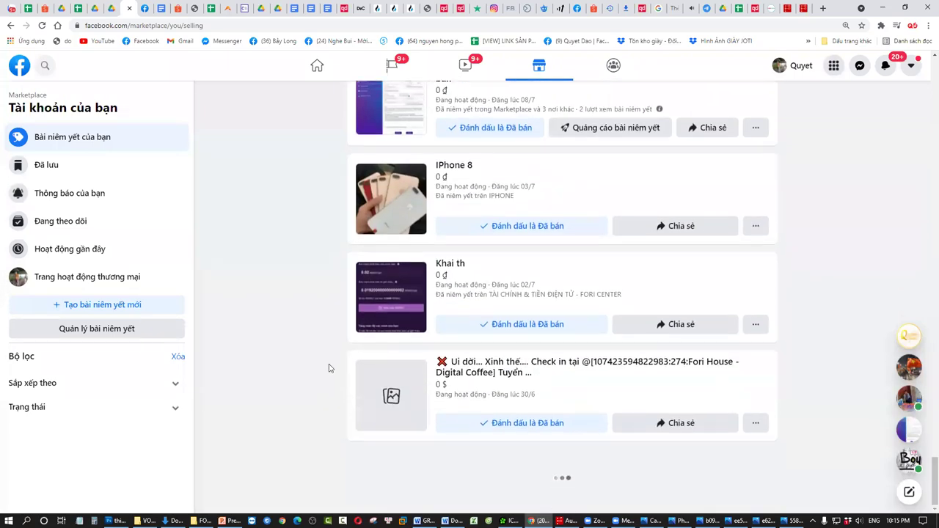
{"action": "scroll", "coordinate": [328, 370], "scroll_direction": "down", "scroll_amount": 10}
{"action": "scroll", "coordinate": [328, 378], "scroll_direction": "down", "scroll_amount": 15}
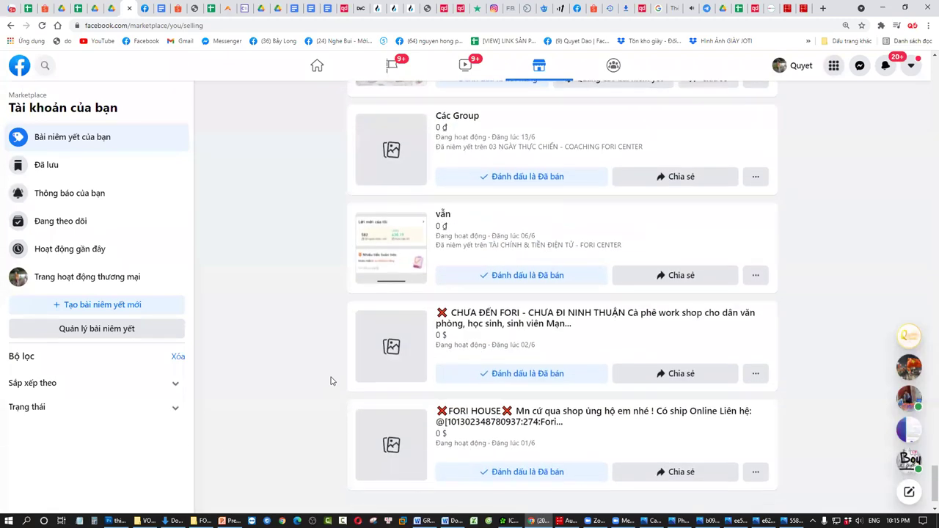
{"action": "scroll", "coordinate": [336, 374], "scroll_direction": "down", "scroll_amount": 15}
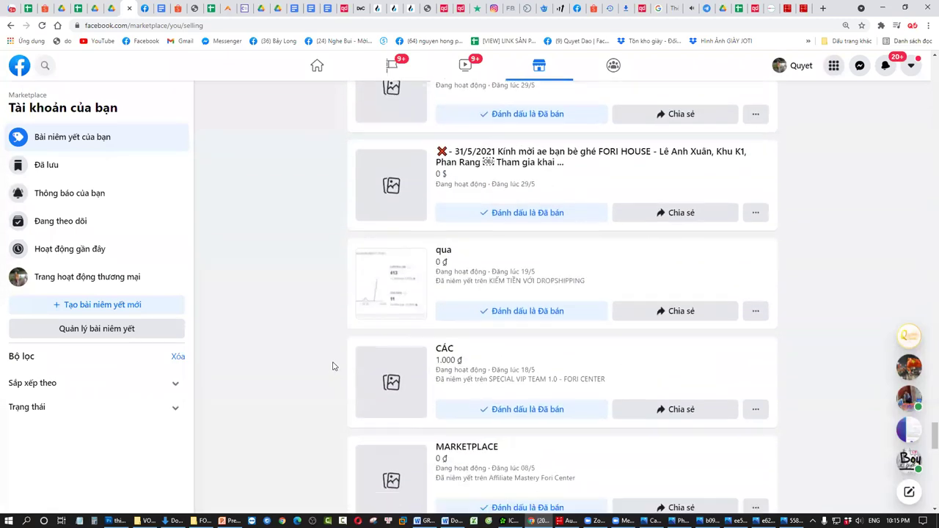
{"action": "scroll", "coordinate": [333, 352], "scroll_direction": "down", "scroll_amount": 15}
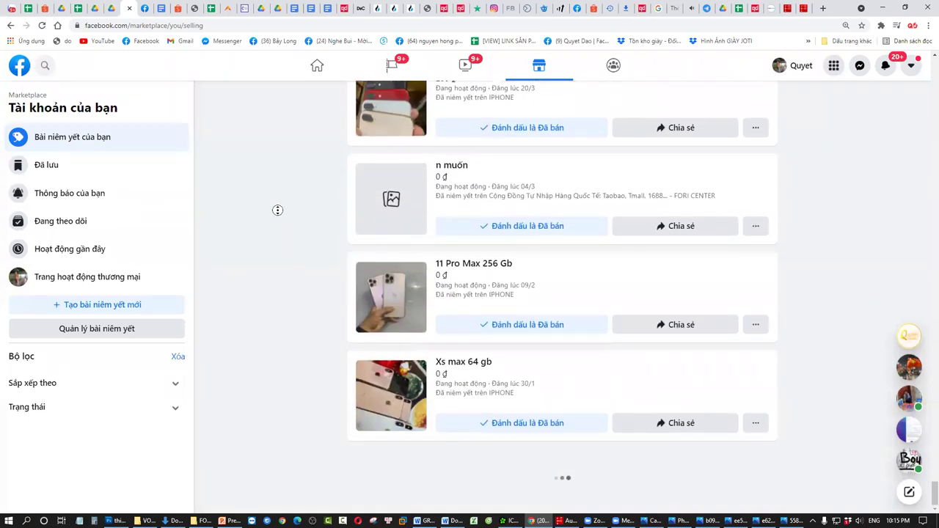
{"action": "scroll", "coordinate": [283, 350], "scroll_direction": "down", "scroll_amount": 15}
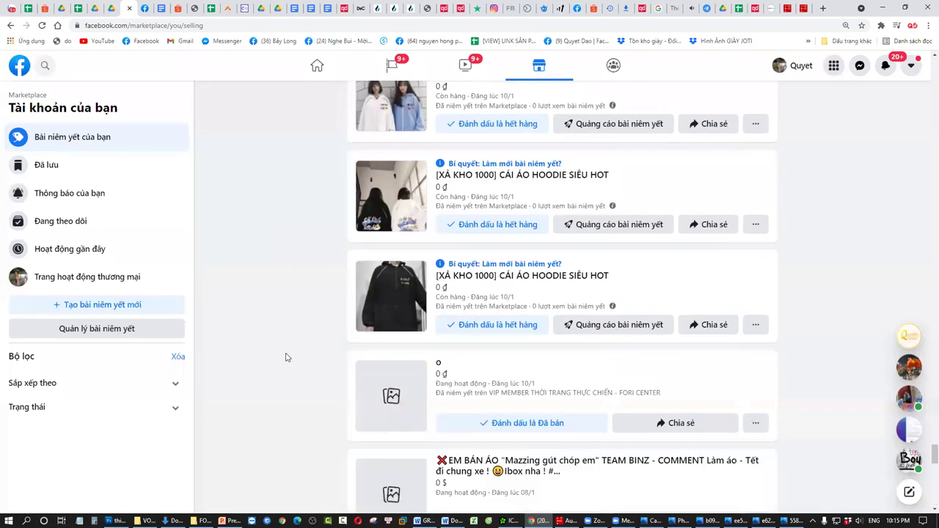
{"action": "scroll", "coordinate": [286, 357], "scroll_direction": "down", "scroll_amount": 15}
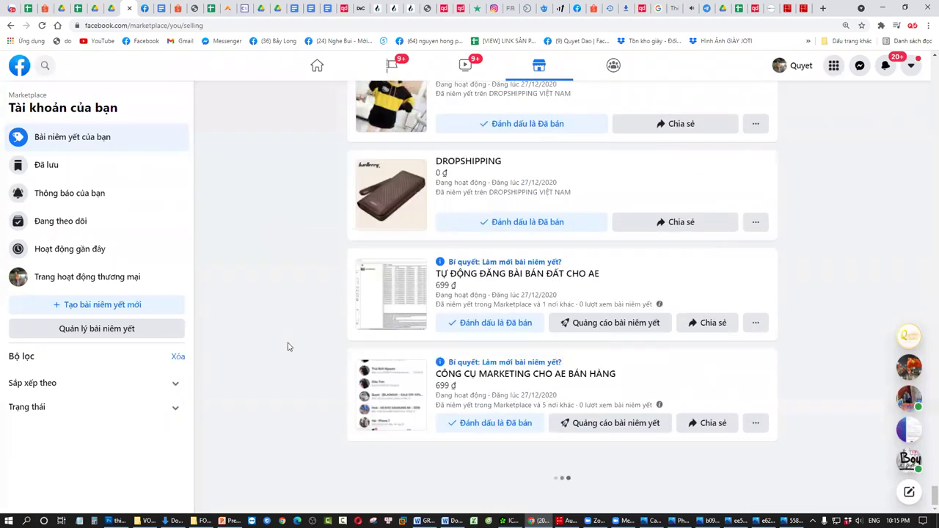
{"action": "scroll", "coordinate": [308, 350], "scroll_direction": "down", "scroll_amount": 10}
{"action": "scroll", "coordinate": [417, 218], "scroll_direction": "up", "scroll_amount": 3}
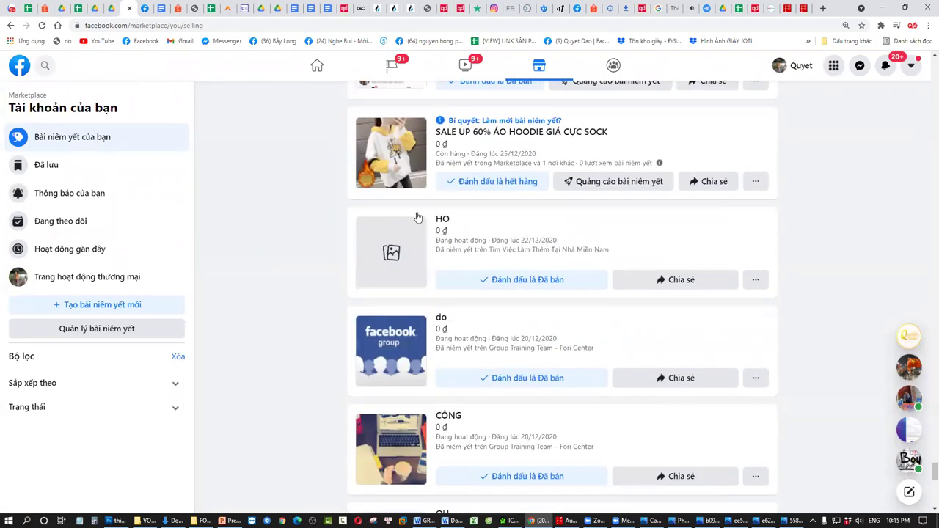
{"action": "scroll", "coordinate": [332, 368], "scroll_direction": "down", "scroll_amount": 8}
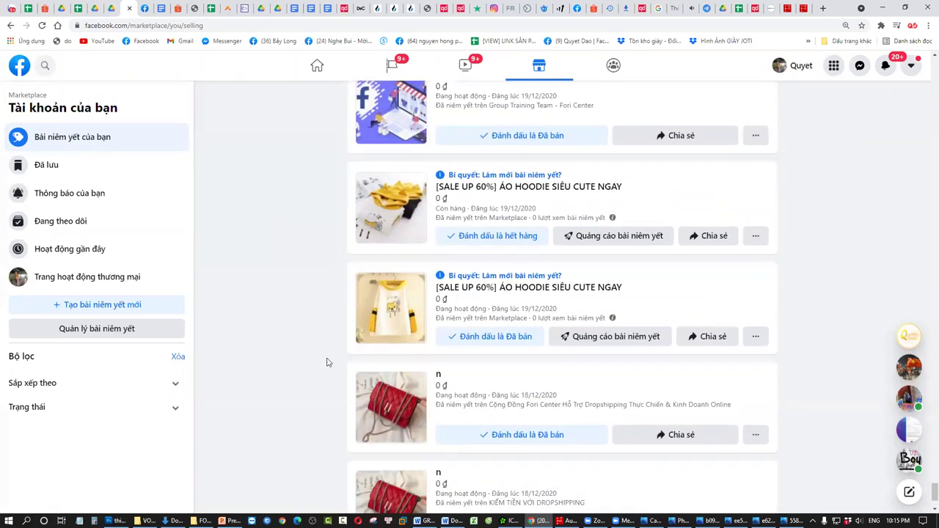
{"action": "scroll", "coordinate": [333, 366], "scroll_direction": "down", "scroll_amount": 10}
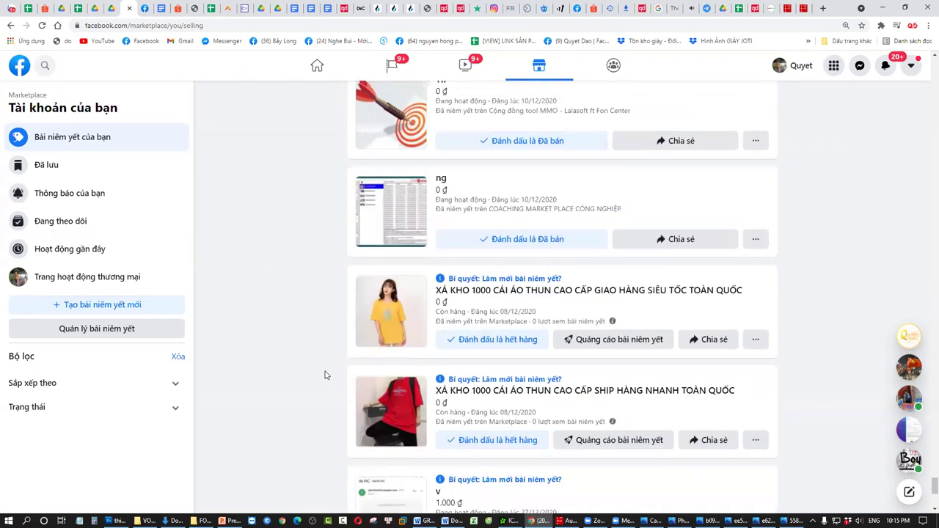
{"action": "scroll", "coordinate": [329, 385], "scroll_direction": "down", "scroll_amount": 5}
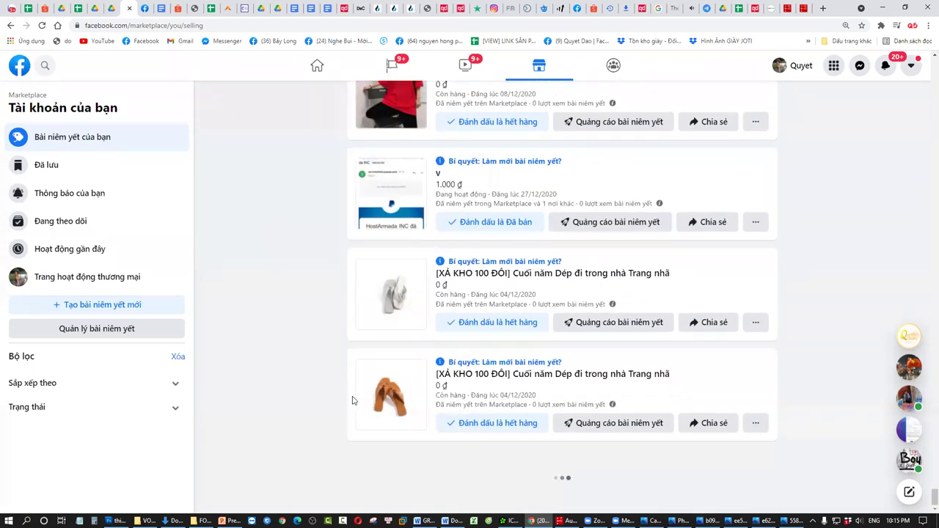
{"action": "scroll", "coordinate": [496, 401], "scroll_direction": "down", "scroll_amount": 6}
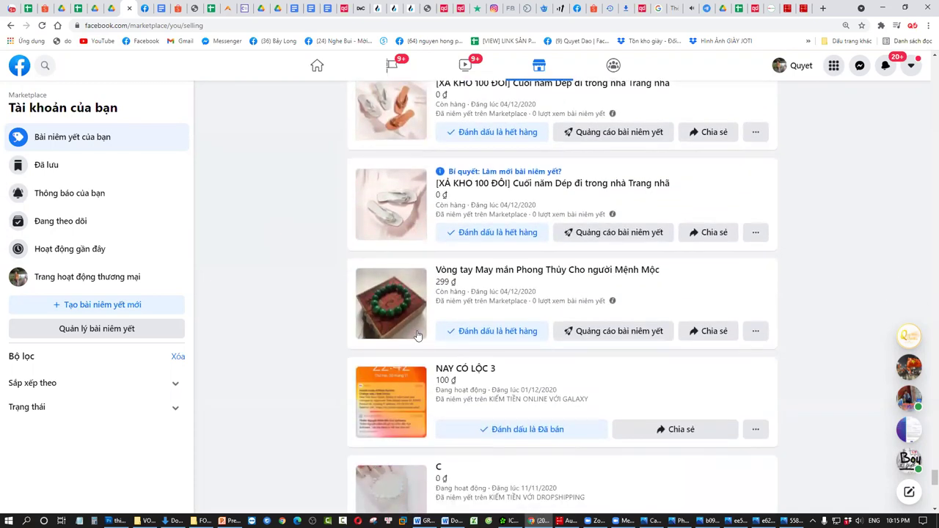
{"action": "scroll", "coordinate": [416, 335], "scroll_direction": "down", "scroll_amount": 8}
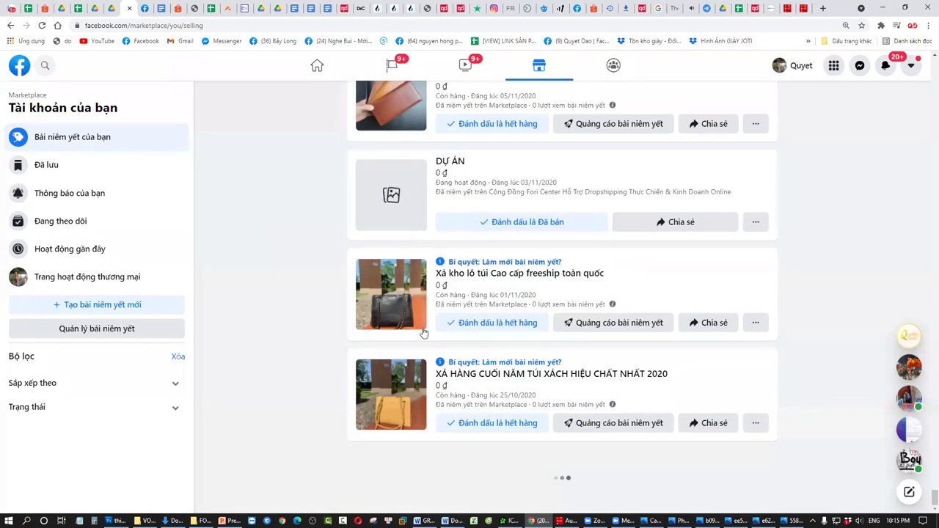
{"action": "scroll", "coordinate": [287, 296], "scroll_direction": "down", "scroll_amount": 8}
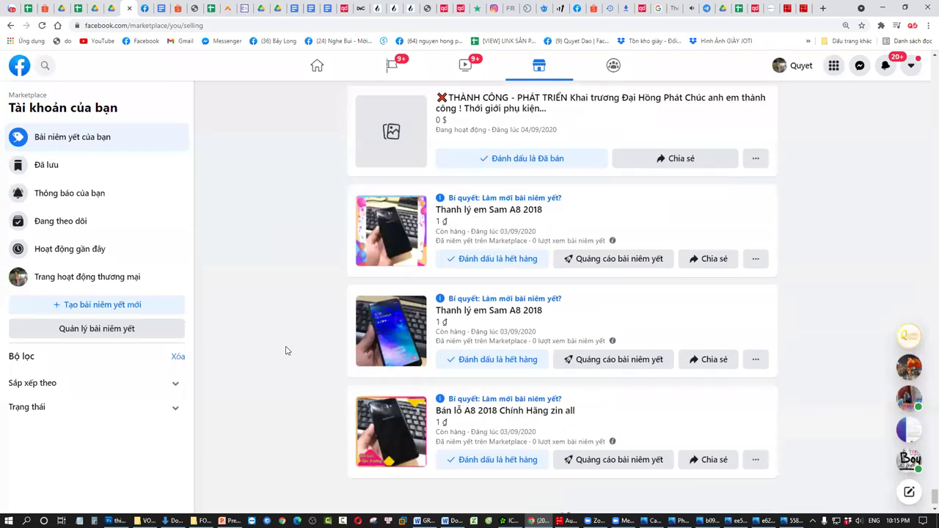
- View the Thanh lý em Sam A8 2018 listing's full item page, then close it
{"action": "left_click", "coordinate": [398, 202]}
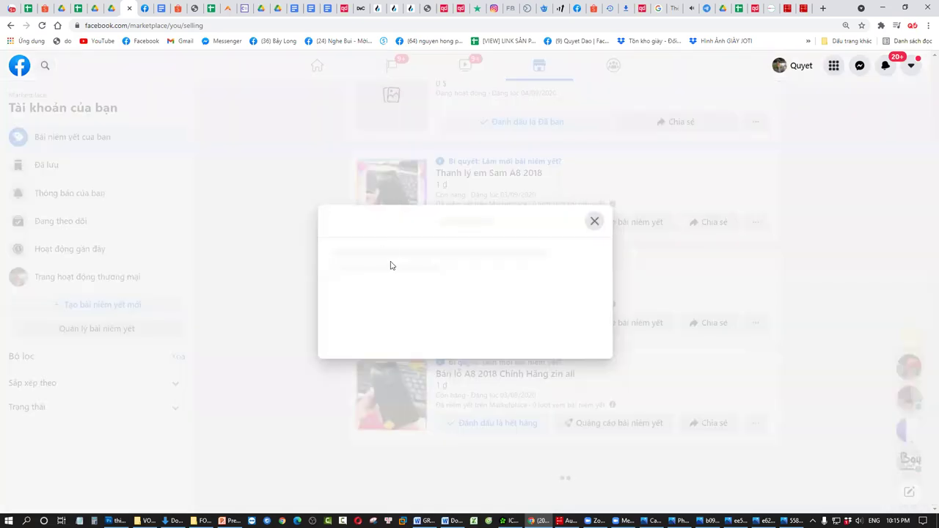
{"action": "left_click", "coordinate": [594, 222]}
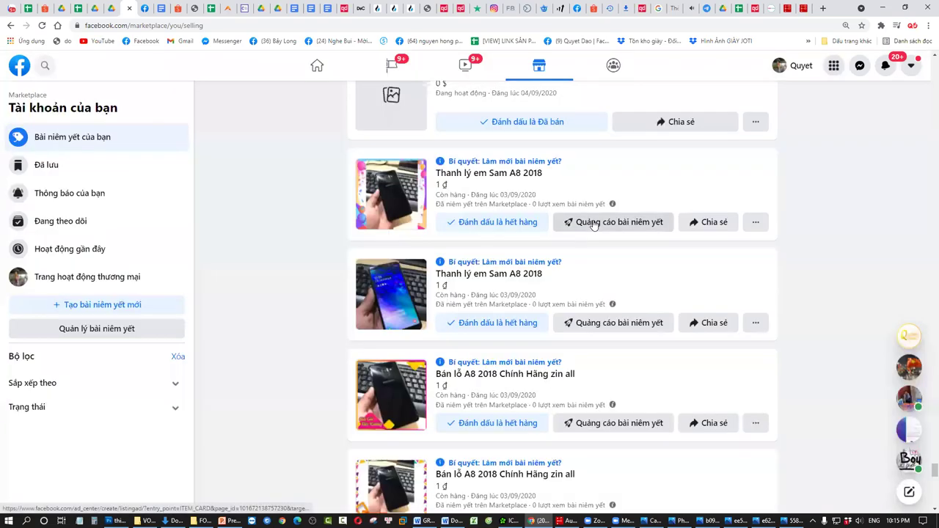
{"action": "scroll", "coordinate": [403, 399], "scroll_direction": "down", "scroll_amount": 1}
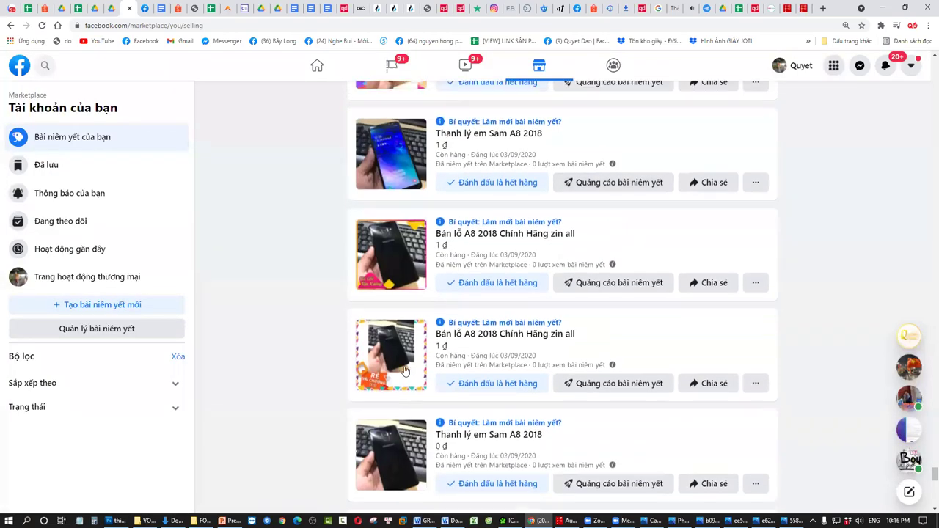
{"action": "scroll", "coordinate": [430, 272], "scroll_direction": "up", "scroll_amount": 1}
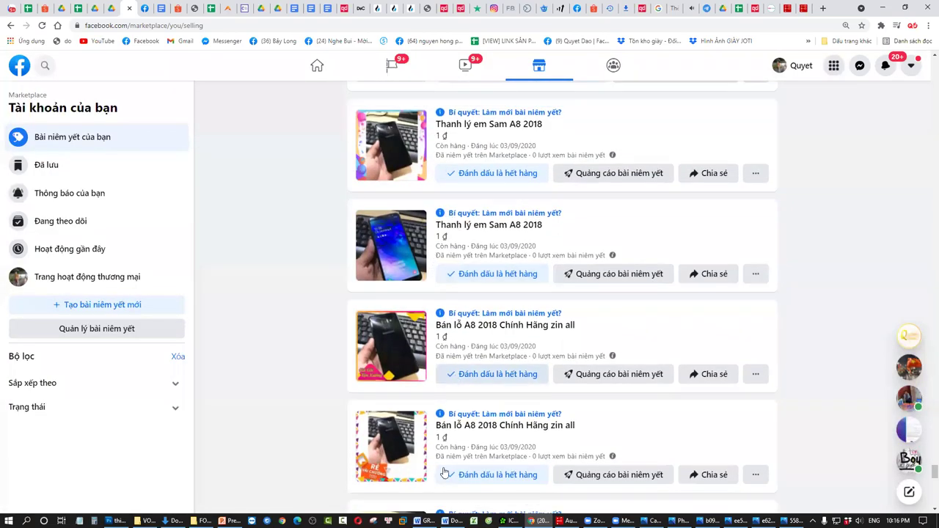
{"action": "left_click", "coordinate": [395, 159]}
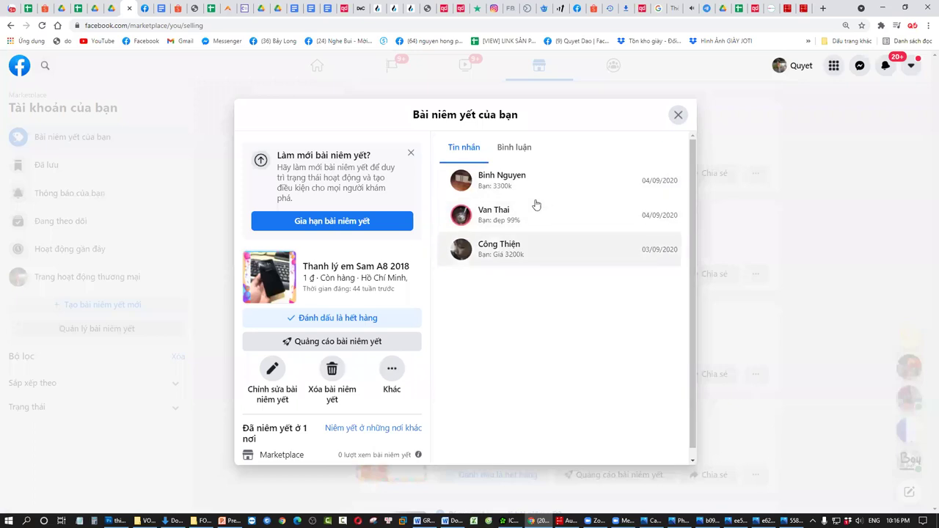
{"action": "left_click", "coordinate": [286, 274]}
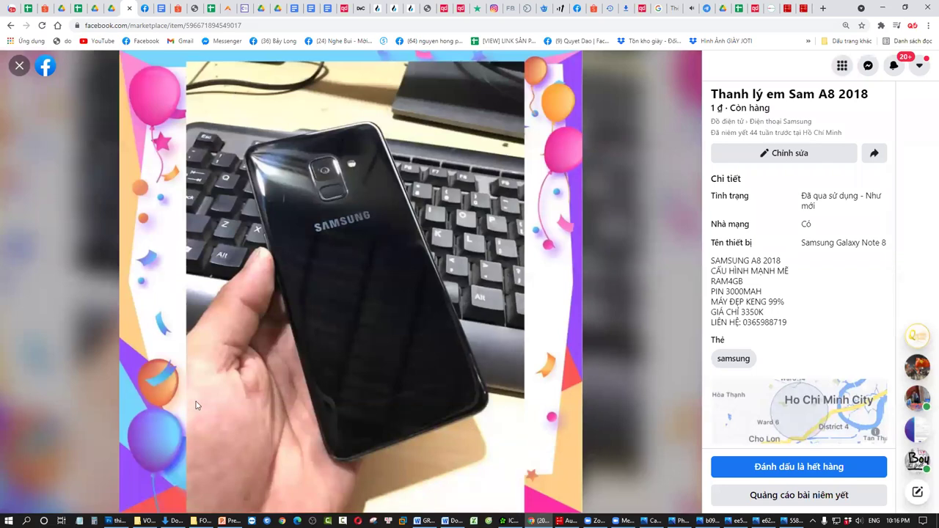
{"action": "left_click", "coordinate": [18, 67]}
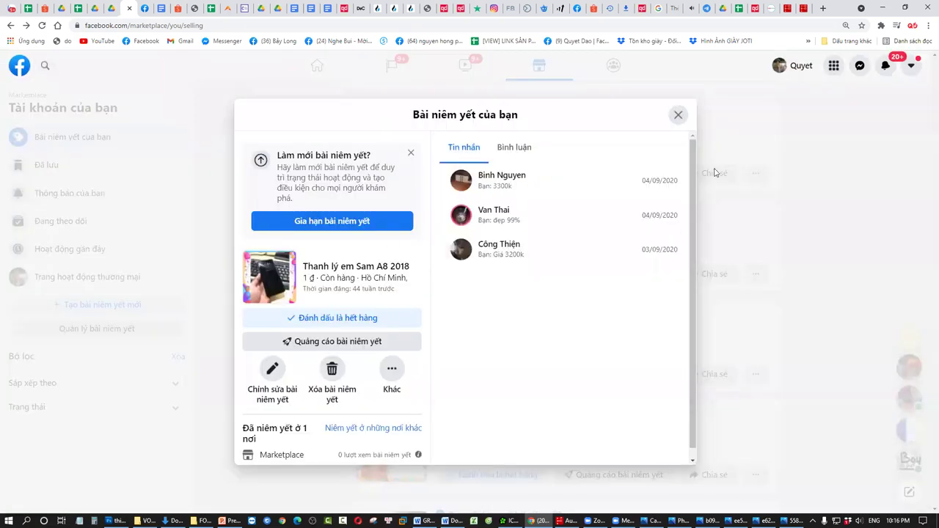
{"action": "left_click", "coordinate": [678, 116]}
- View the Bán lỗ A8 2018 Chính Hãng zin all listing's full item page, then close it
{"action": "scroll", "coordinate": [405, 300], "scroll_direction": "down", "scroll_amount": 3}
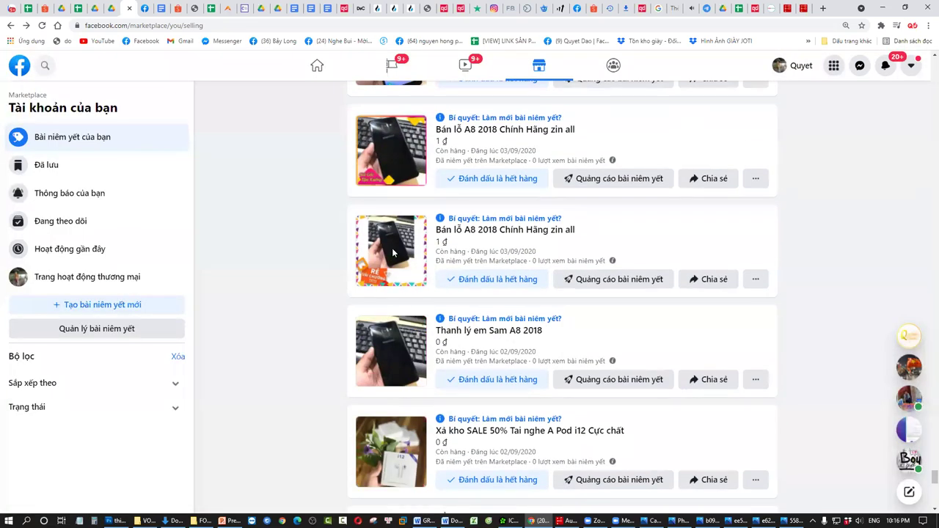
{"action": "left_click", "coordinate": [393, 253]}
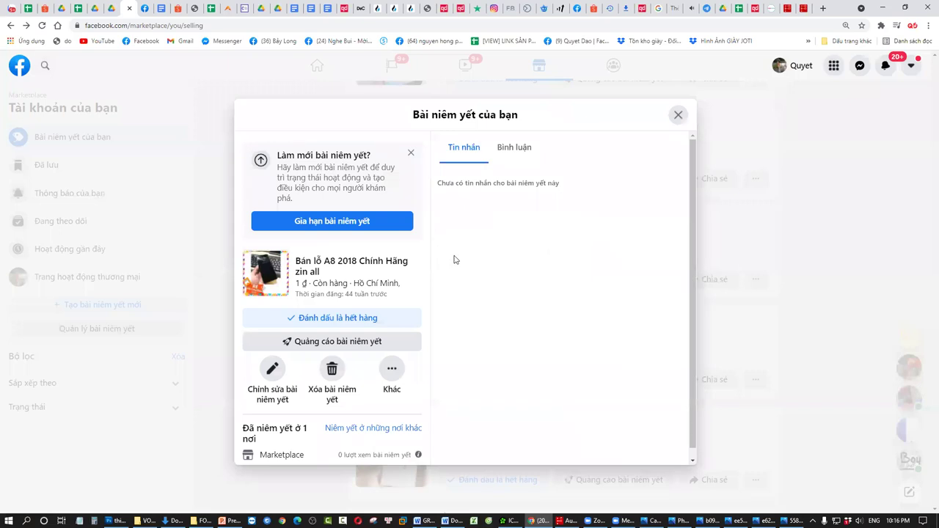
{"action": "left_click", "coordinate": [291, 273]}
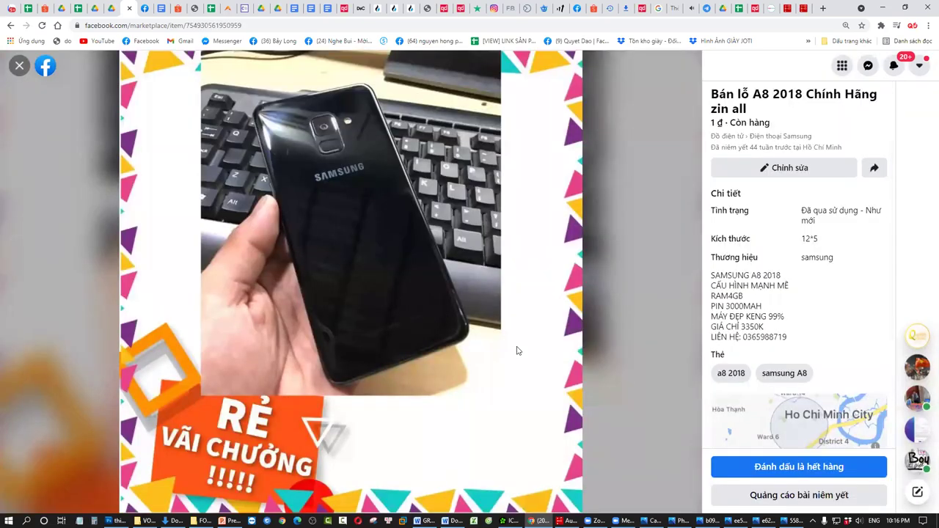
{"action": "left_click", "coordinate": [20, 66]}
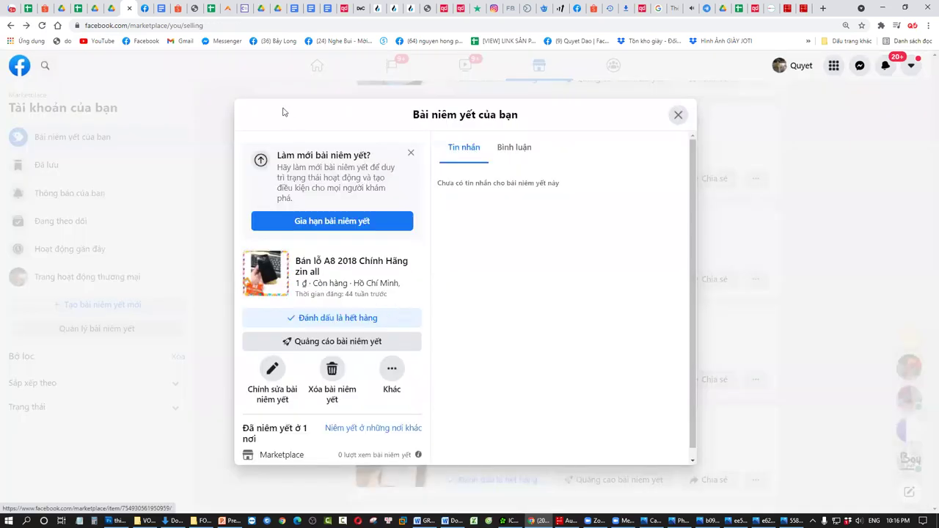
{"action": "left_click", "coordinate": [679, 116]}
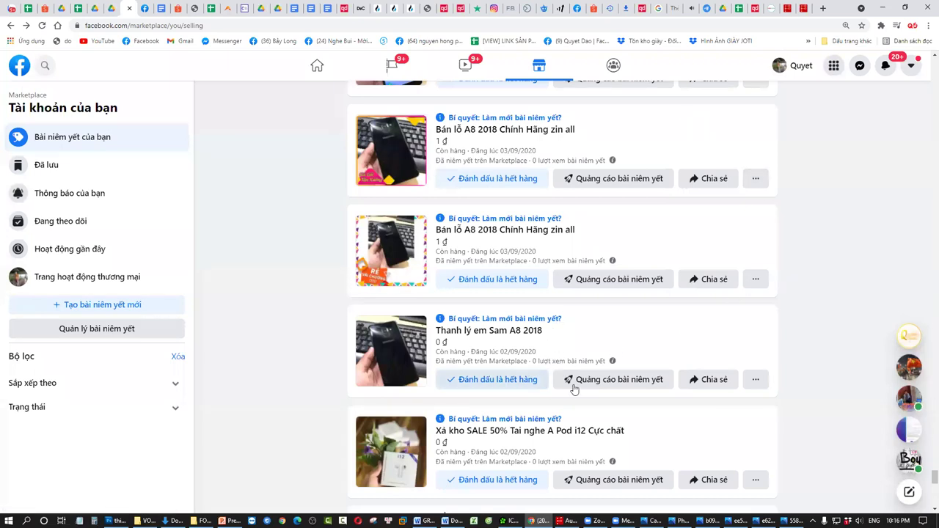
- Switch to the File Explorer window showing the feedback folder
{"action": "scroll", "coordinate": [402, 315], "scroll_direction": "up", "scroll_amount": 2}
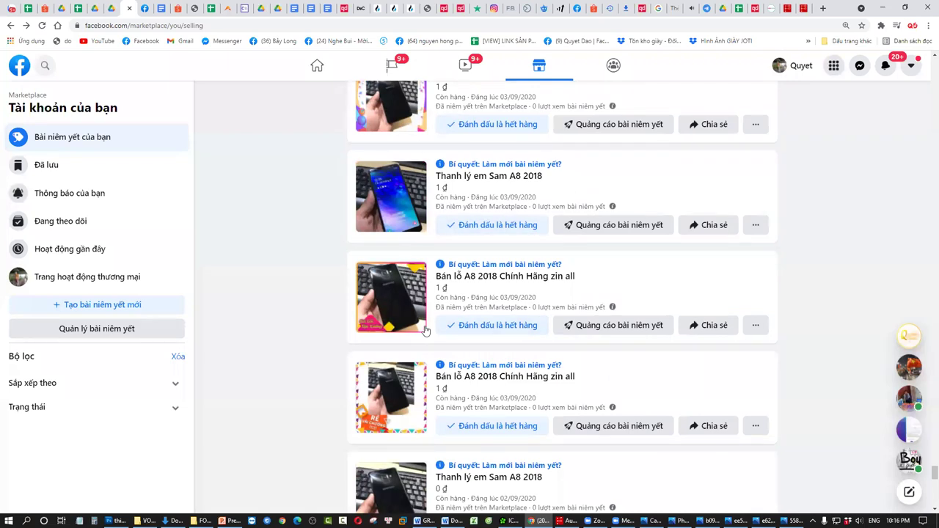
{"action": "scroll", "coordinate": [353, 282], "scroll_direction": "down", "scroll_amount": 1}
{"action": "left_click", "coordinate": [201, 521]}
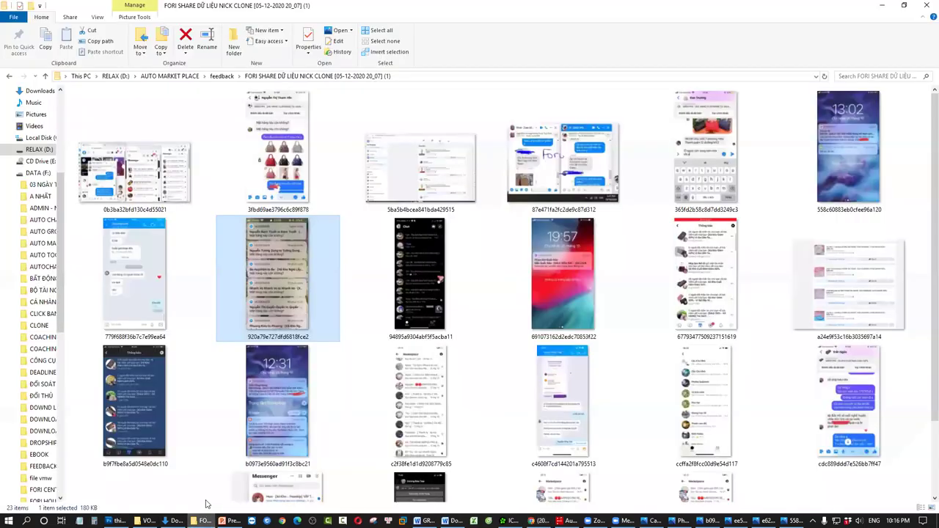
- Go up three folder levels from feedback to the RELAX (D:) drive with Alt+Up
{"action": "key", "text": "alt+Up"}
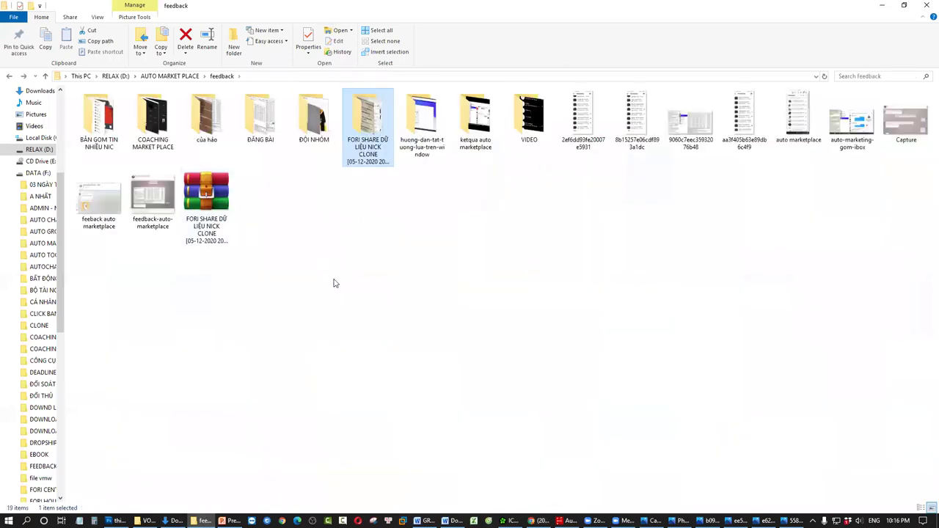
{"action": "key", "text": "alt+Up"}
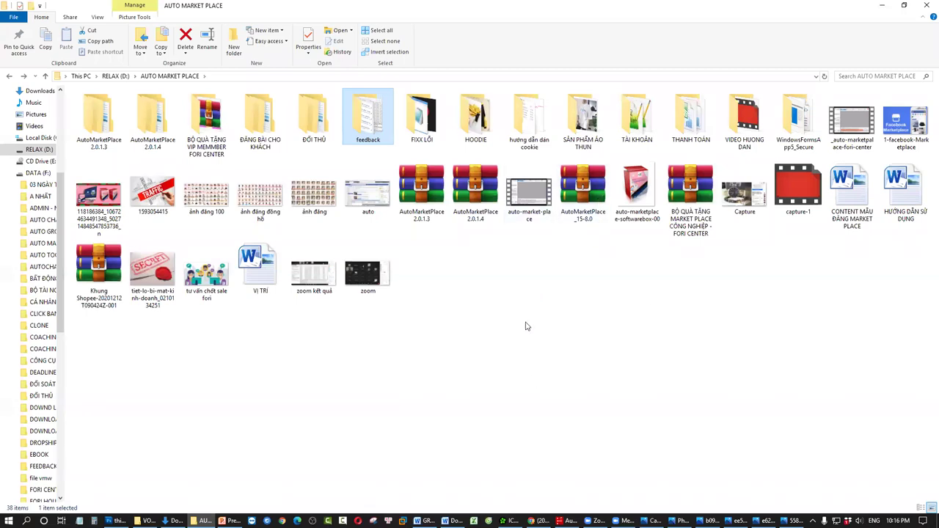
{"action": "key", "text": "alt+Up"}
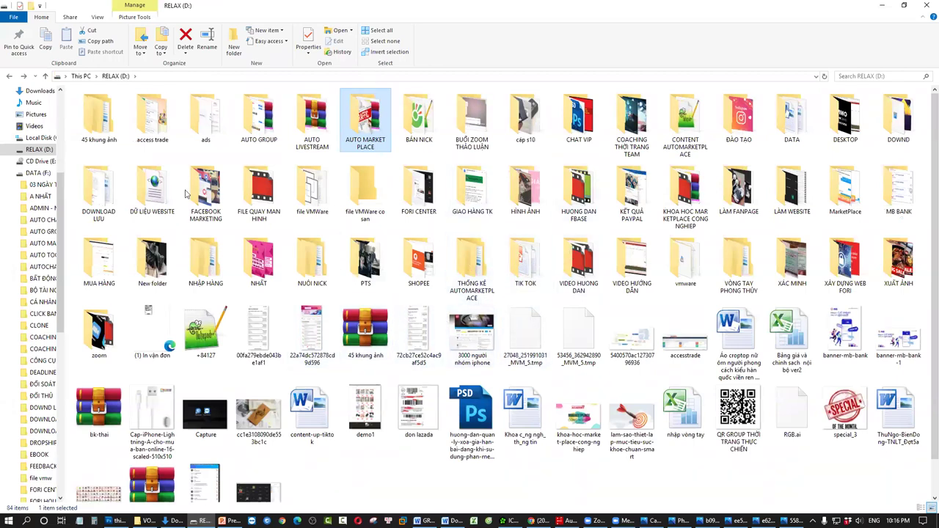
- Open the 45 khung ảnh folder and its inner 45 khung ảnh subfolder of PNG frames
{"action": "double_click", "coordinate": [103, 121]}
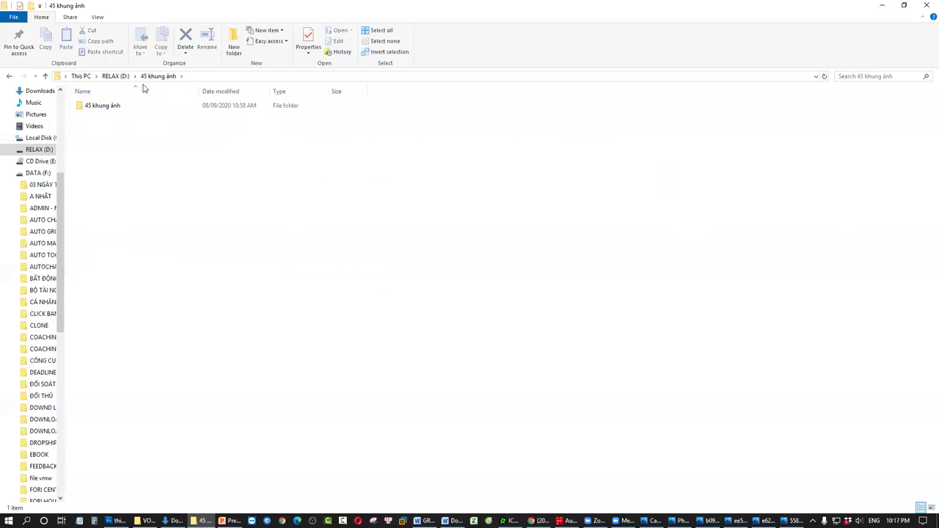
{"action": "double_click", "coordinate": [130, 105]}
{"action": "scroll", "coordinate": [460, 366], "scroll_direction": "up", "scroll_amount": 2, "text": "ctrl"}
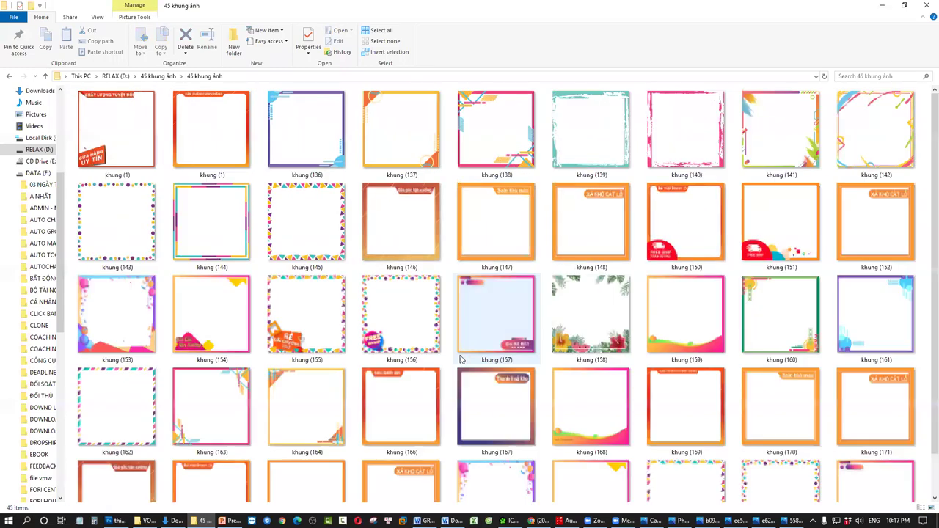
{"action": "scroll", "coordinate": [460, 359], "scroll_direction": "down", "scroll_amount": 1}
{"action": "scroll", "coordinate": [462, 356], "scroll_direction": "up", "scroll_amount": 1}
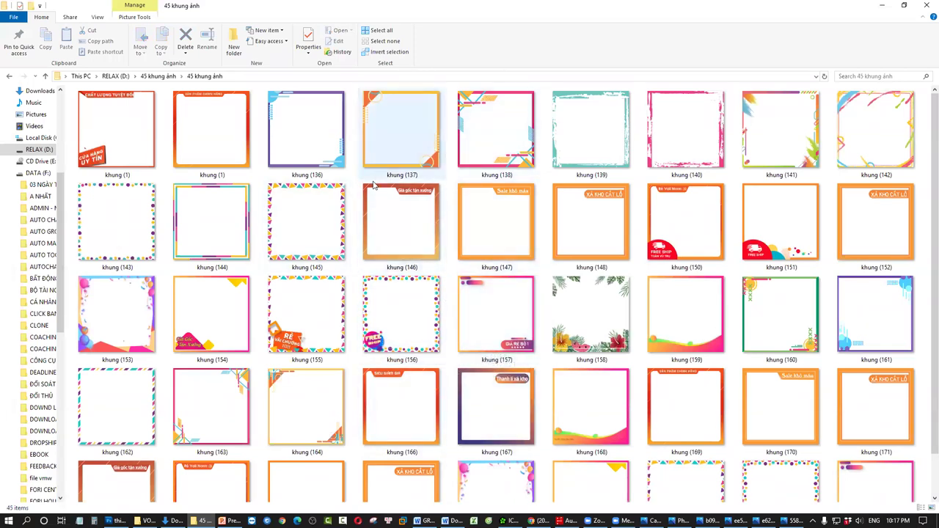
{"action": "scroll", "coordinate": [470, 279], "scroll_direction": "down", "scroll_amount": 1}
{"action": "scroll", "coordinate": [462, 293], "scroll_direction": "up", "scroll_amount": 1}
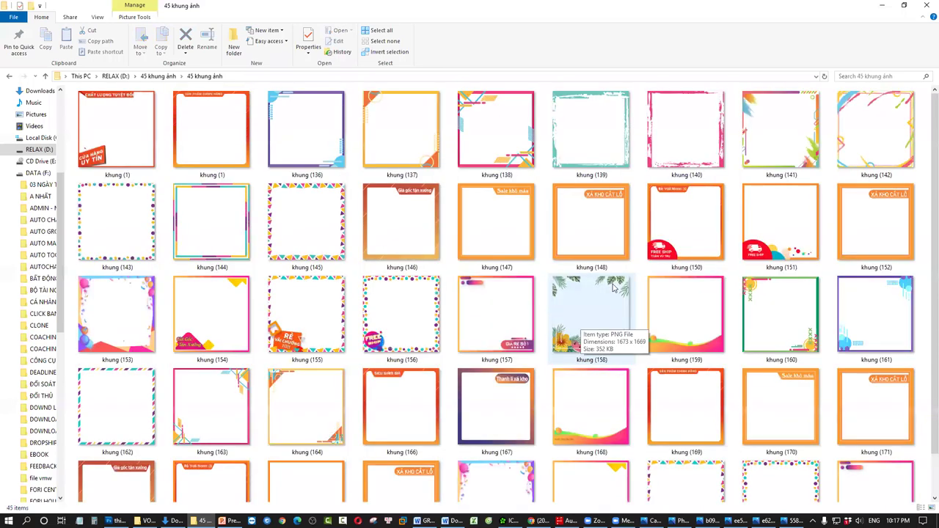
{"action": "scroll", "coordinate": [460, 294], "scroll_direction": "down", "scroll_amount": 1}
{"action": "double_click", "coordinate": [416, 269]}
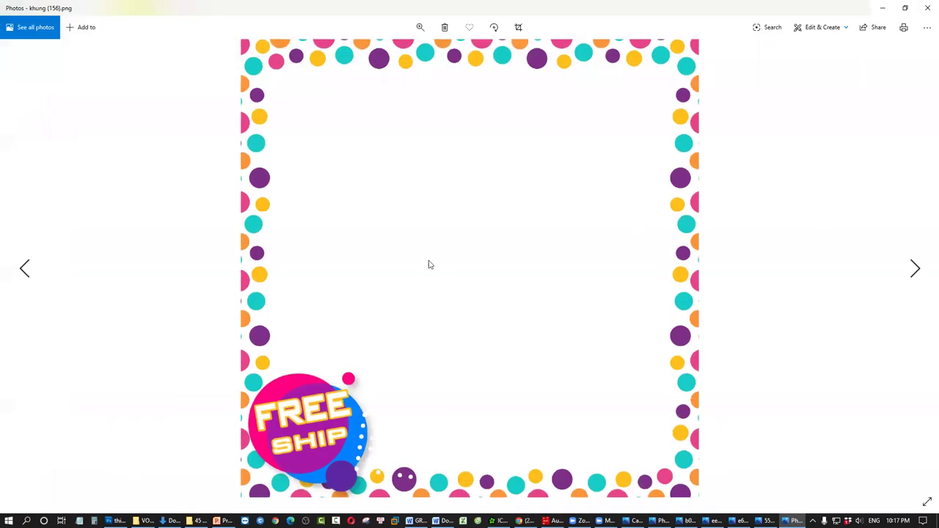
{"action": "key", "text": "Right"}
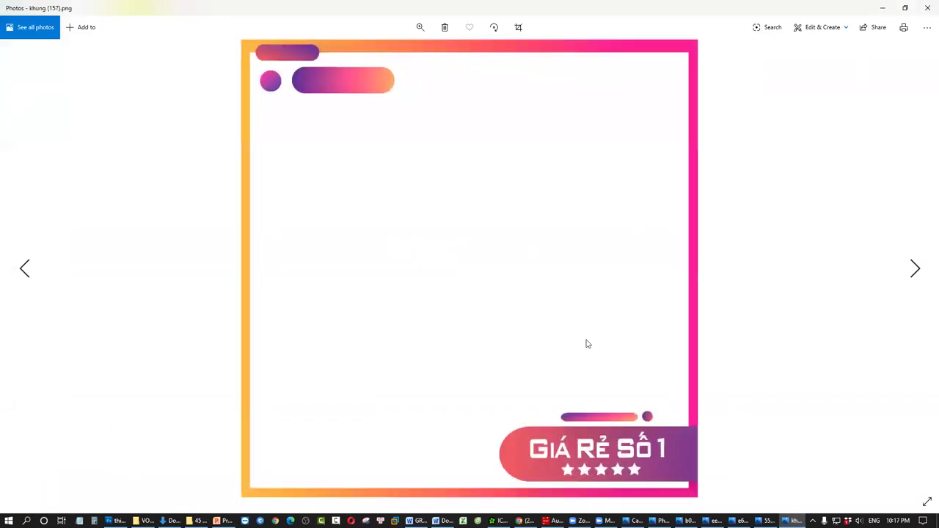
{"action": "key", "text": "Right"}
{"action": "key", "text": "Right"}
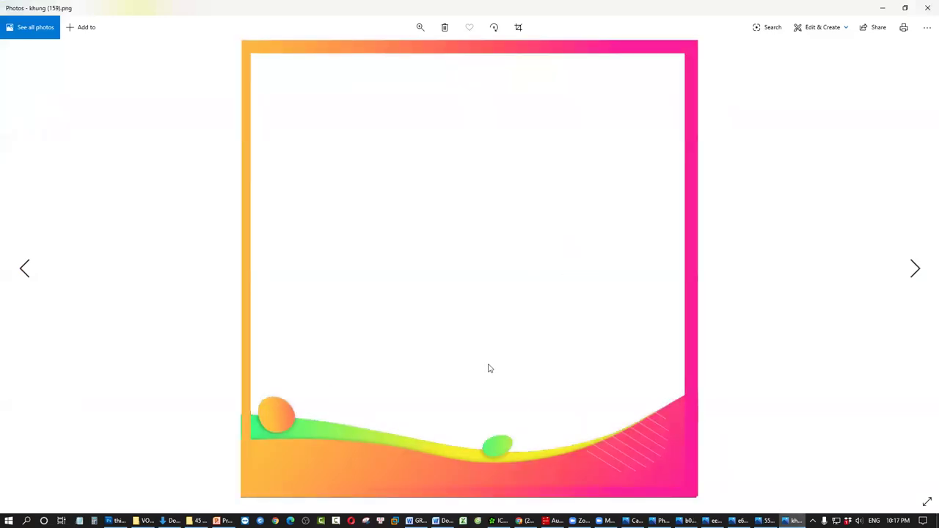
{"action": "key", "text": "Left"}
{"action": "key", "text": "Left"}
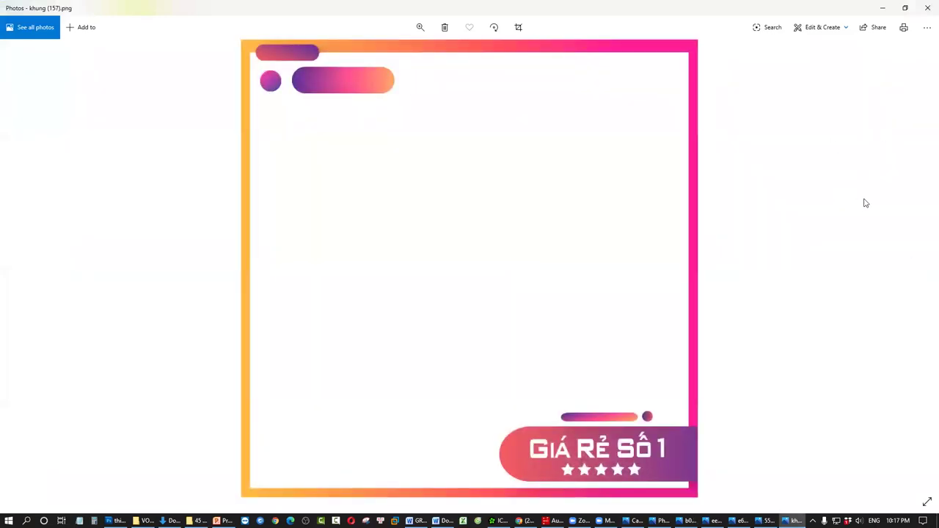
{"action": "left_click", "coordinate": [882, 7]}
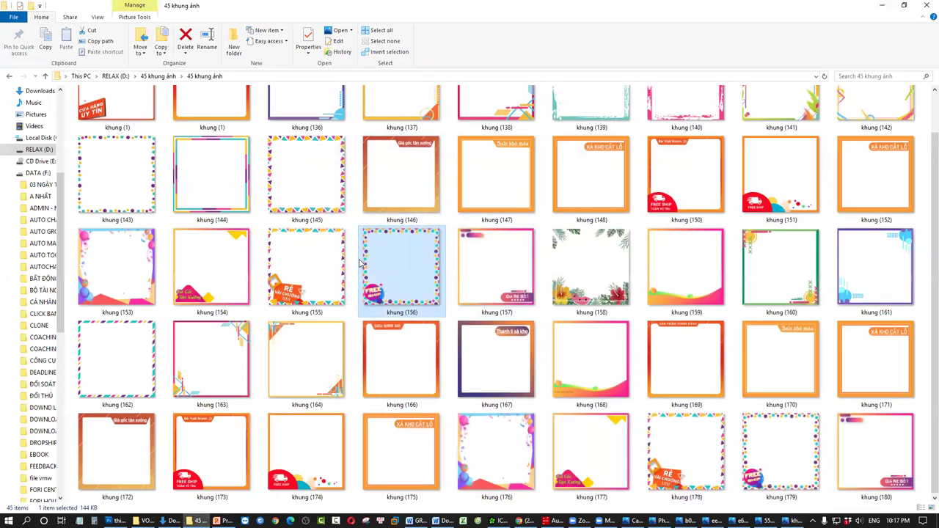